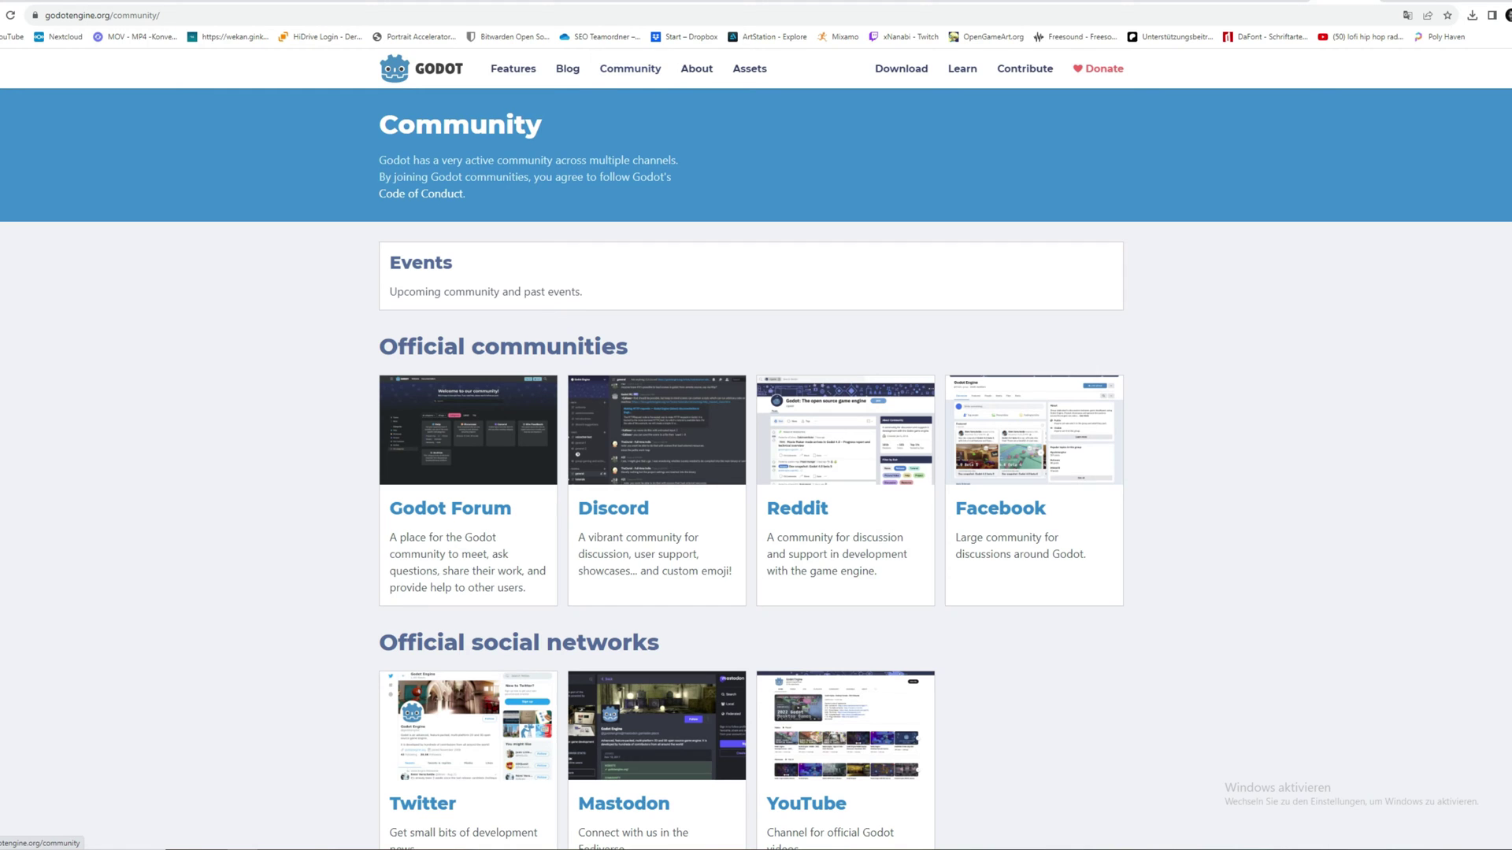
Step: Scroll through the godotengine.org Community page's content
{"action": "scroll", "coordinate": [656, 275], "scroll_direction": "down", "scroll_amount": 3}
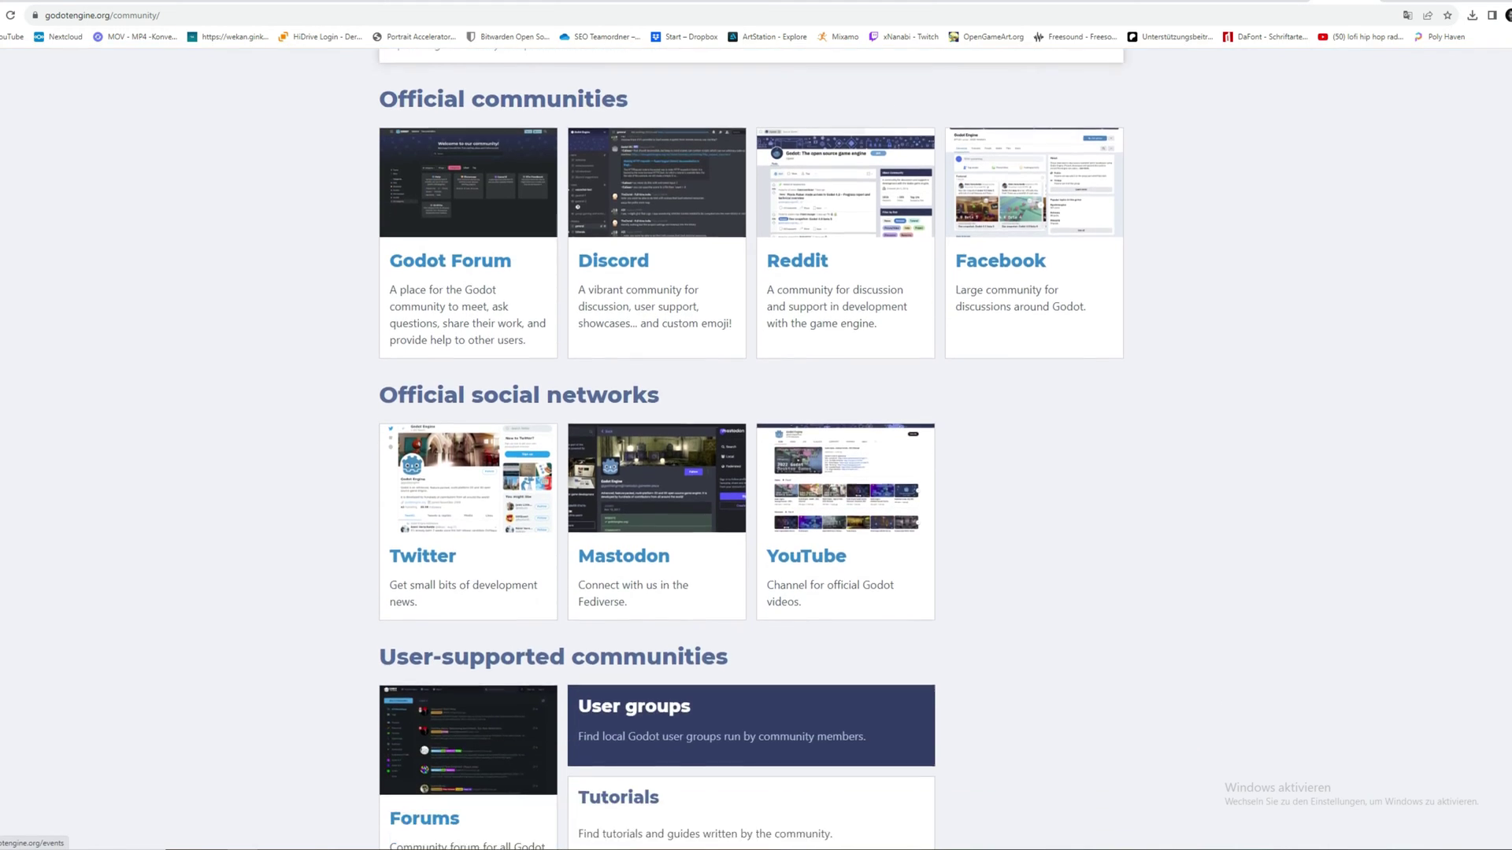
{"action": "scroll", "coordinate": [657, 276], "scroll_direction": "down", "scroll_amount": 5}
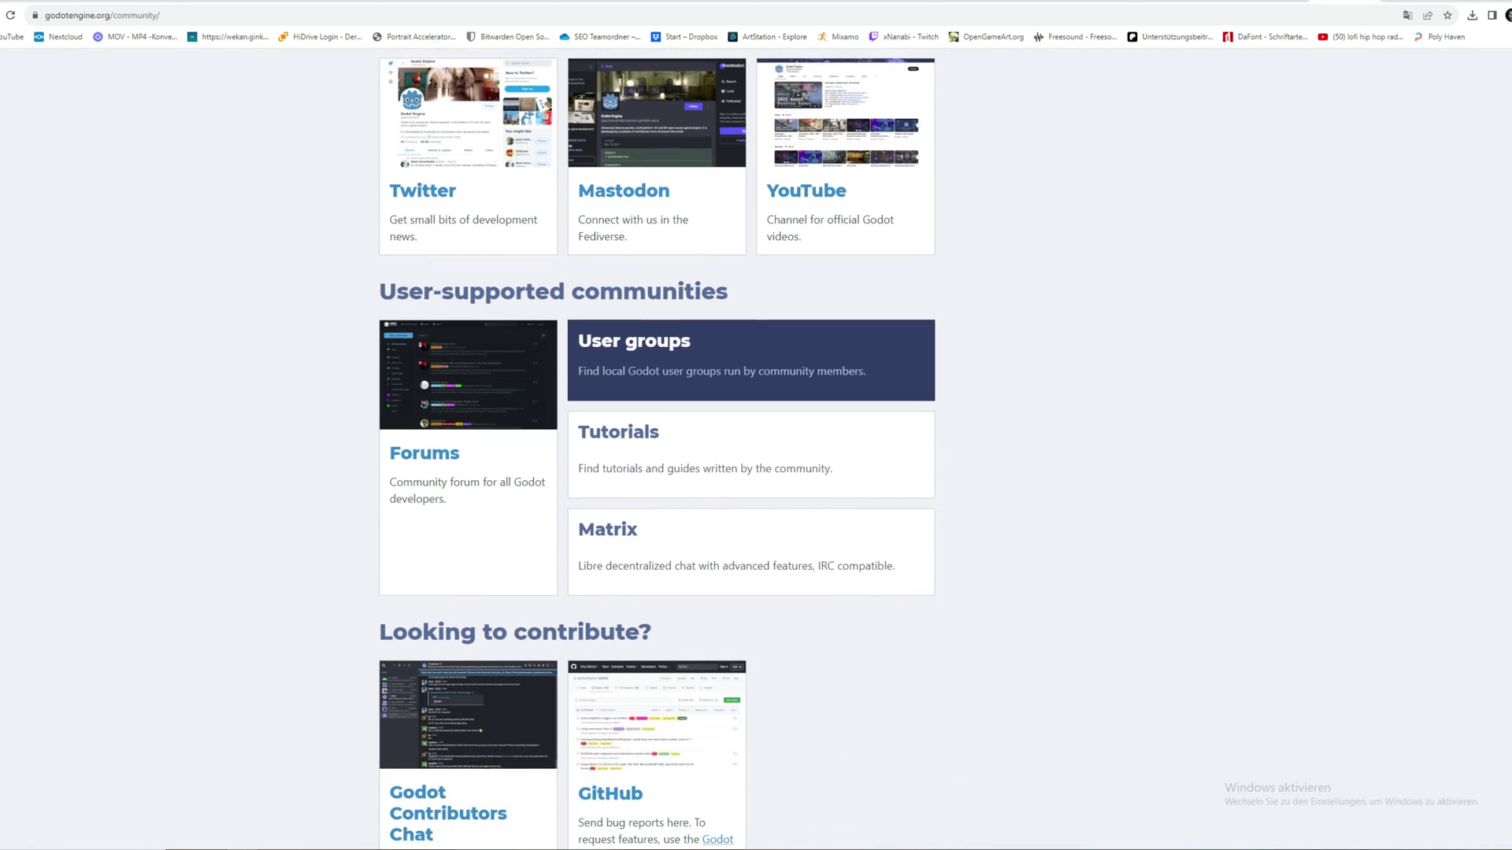
{"action": "scroll", "coordinate": [656, 434], "scroll_direction": "down", "scroll_amount": 1}
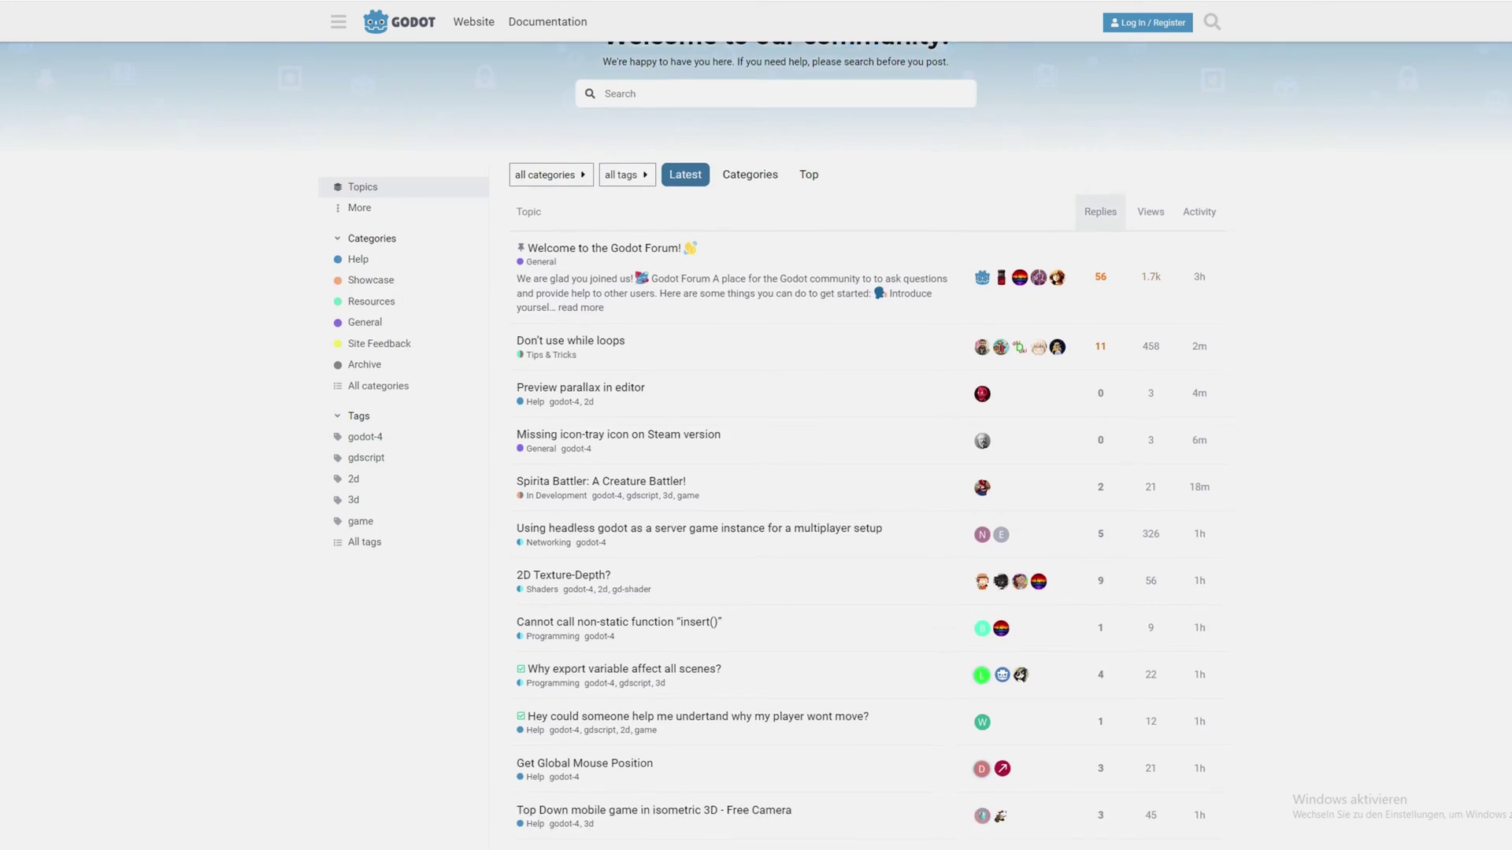
{"action": "scroll", "coordinate": [862, 445], "scroll_direction": "down", "scroll_amount": 5}
{"action": "scroll", "coordinate": [862, 445], "scroll_direction": "up", "scroll_amount": 5}
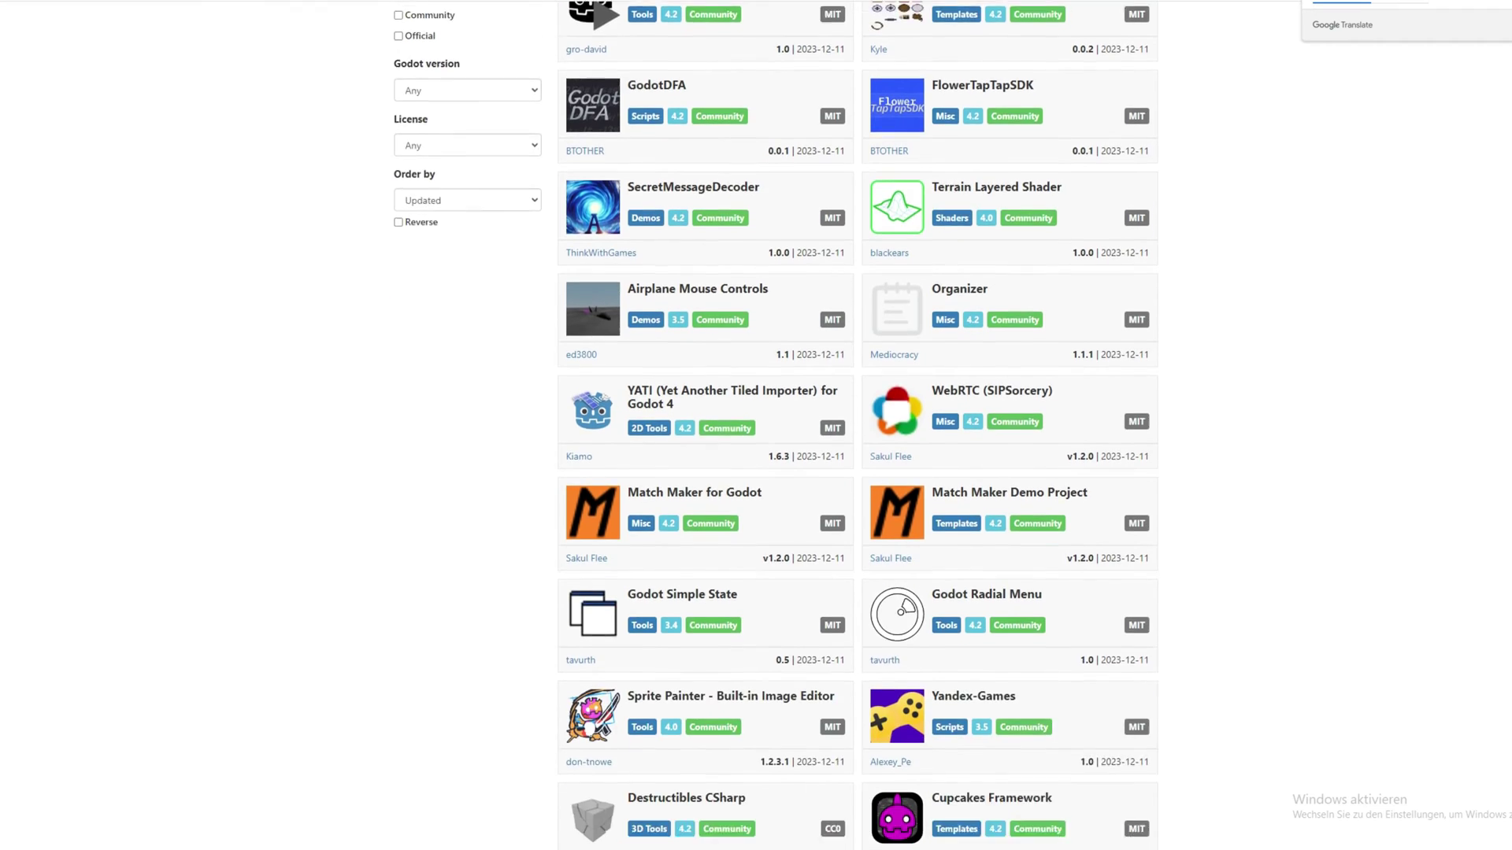
{"action": "scroll", "coordinate": [842, 426], "scroll_direction": "down", "scroll_amount": 3}
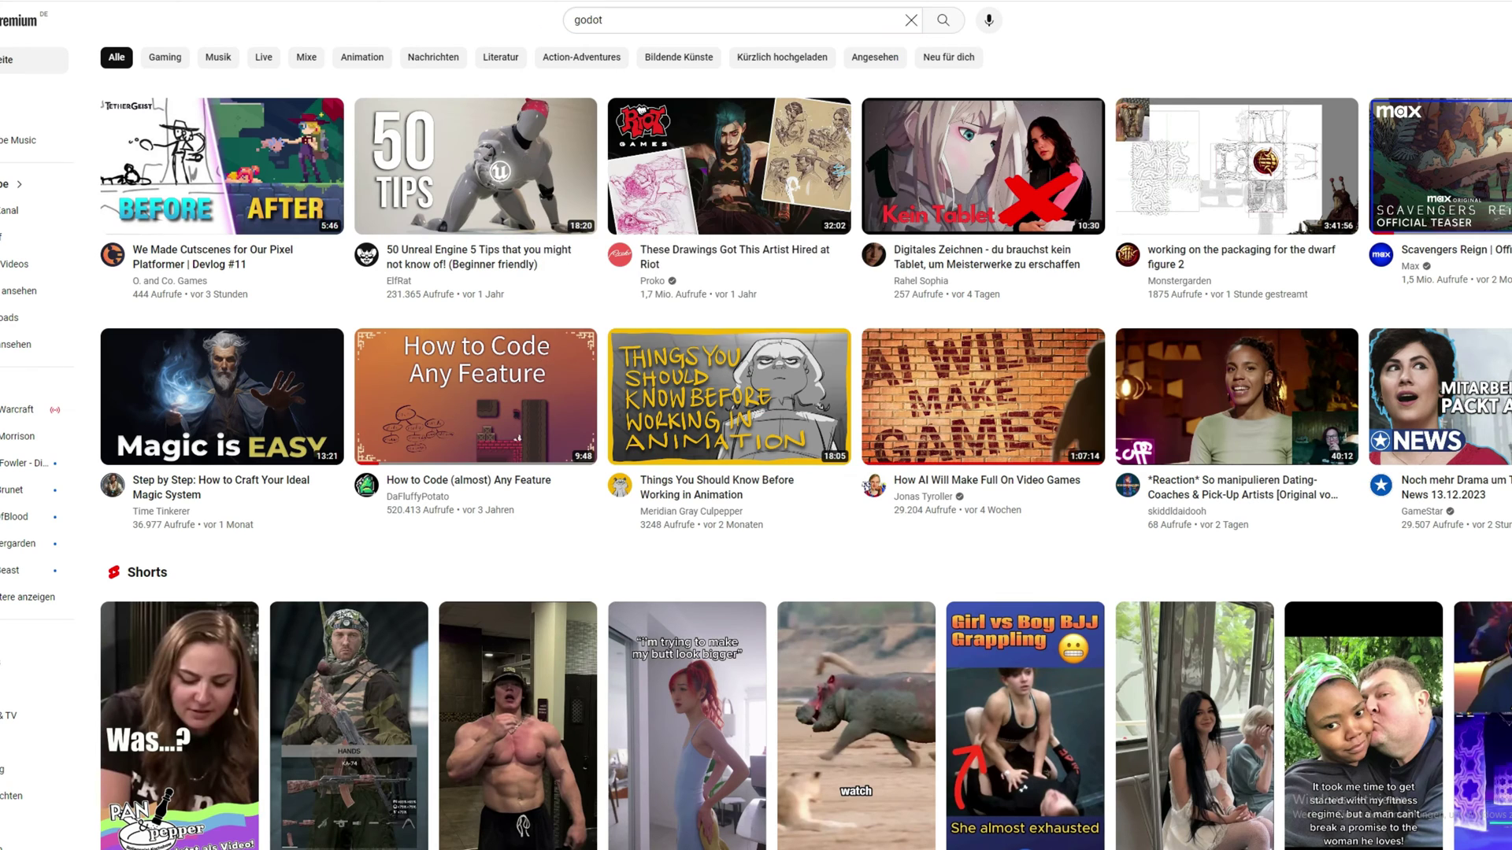
Step: Run the YouTube search for 'godot' and scroll through the video results
{"action": "key", "text": "Return"}
{"action": "scroll", "coordinate": [856, 445], "scroll_direction": "down", "scroll_amount": 15}
{"action": "scroll", "coordinate": [856, 445], "scroll_direction": "down", "scroll_amount": 20}
{"action": "scroll", "coordinate": [856, 445], "scroll_direction": "down", "scroll_amount": 14}
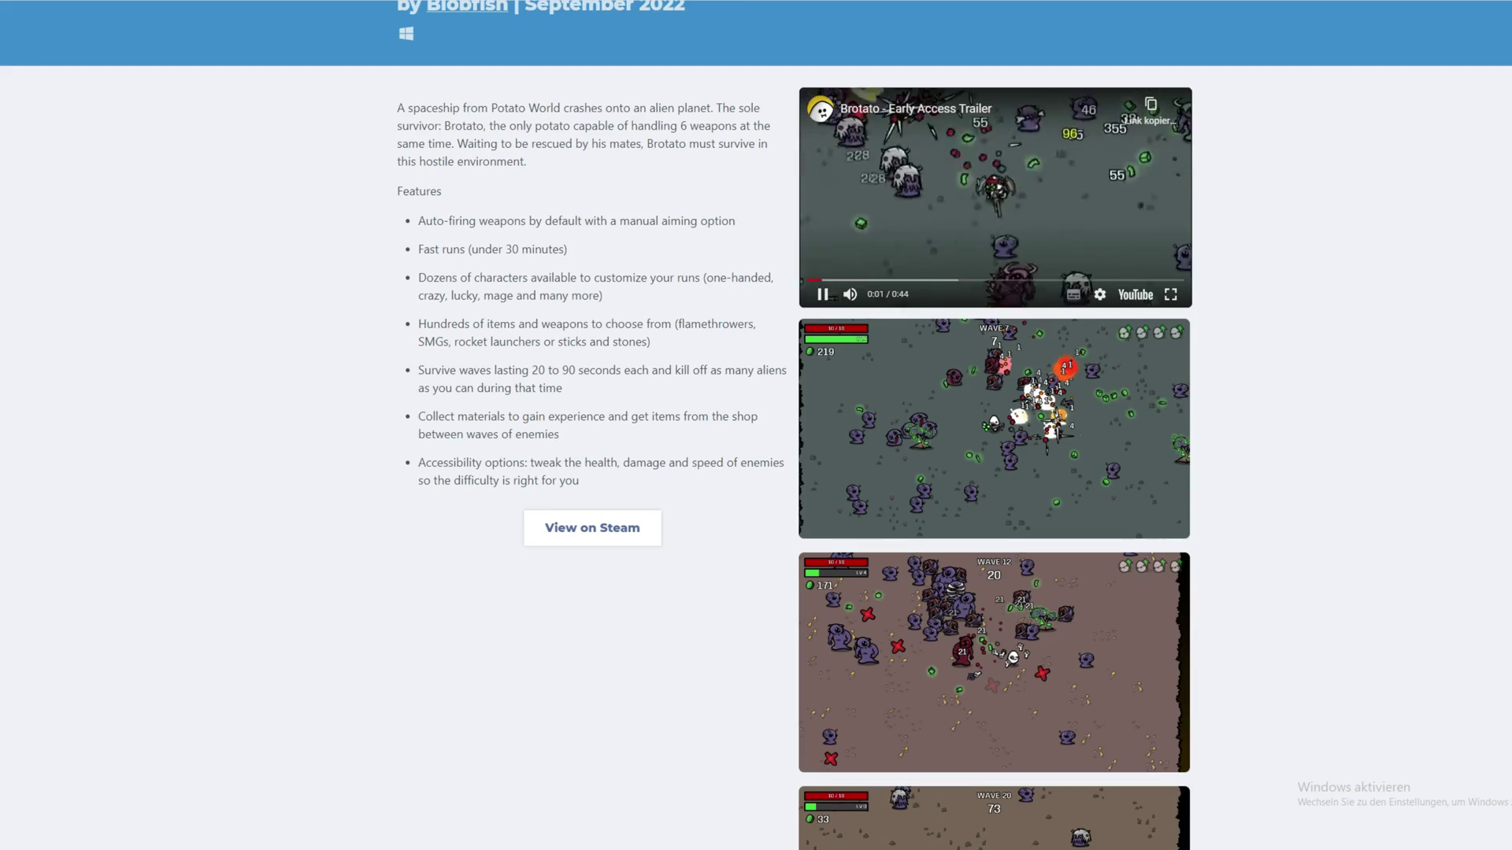
{"action": "scroll", "coordinate": [756, 425], "scroll_direction": "down", "scroll_amount": 2}
{"action": "scroll", "coordinate": [756, 425], "scroll_direction": "up", "scroll_amount": 3}
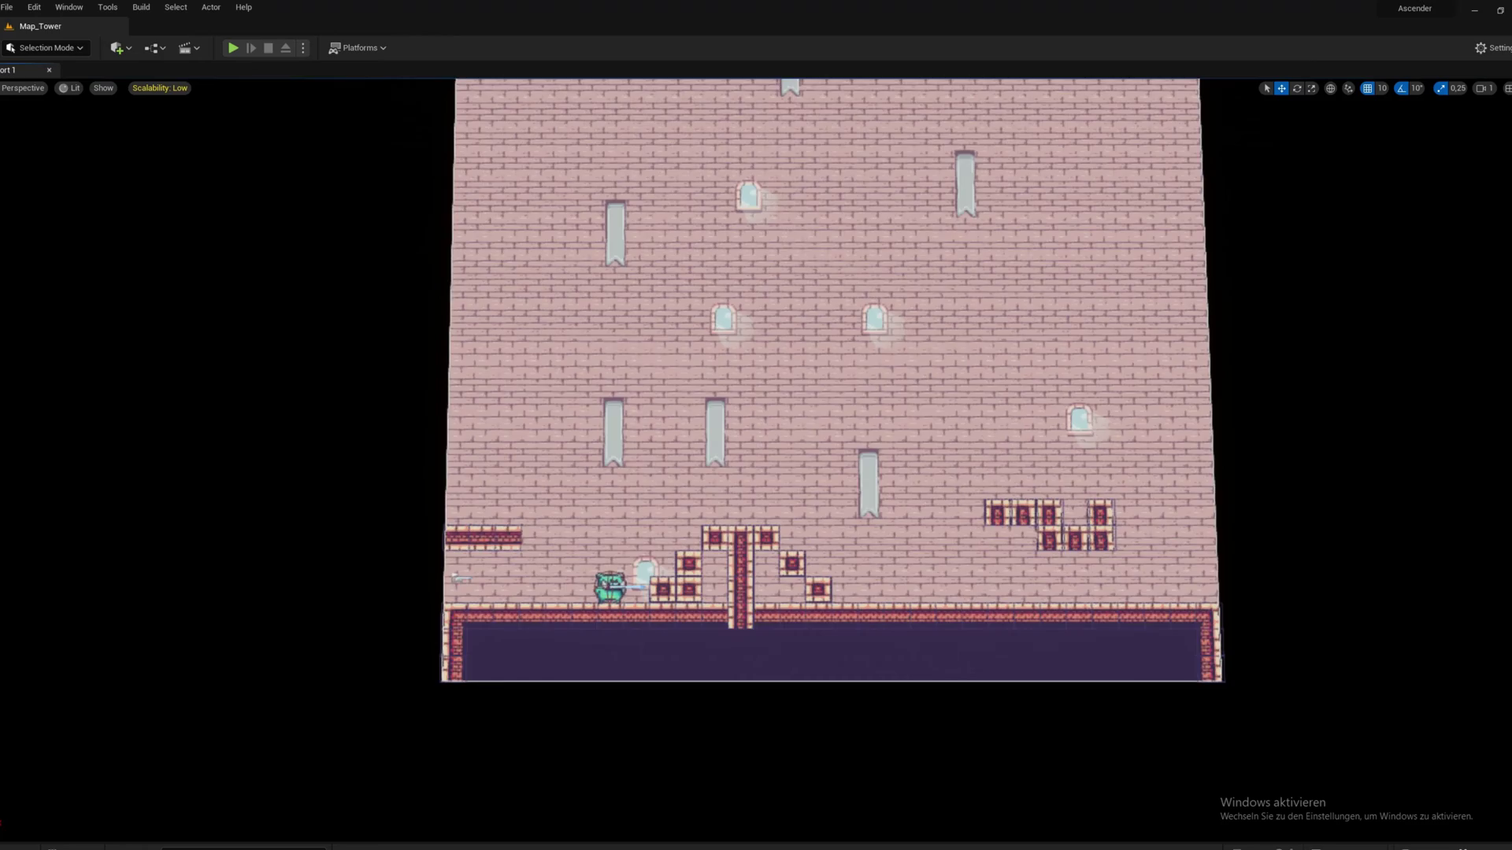
Step: Orbit the Map_Tower viewport camera to view the pixel-art tower at an angle
{"action": "right_click_drag", "start_coordinate": [756, 457], "coordinate": [945, 445]}
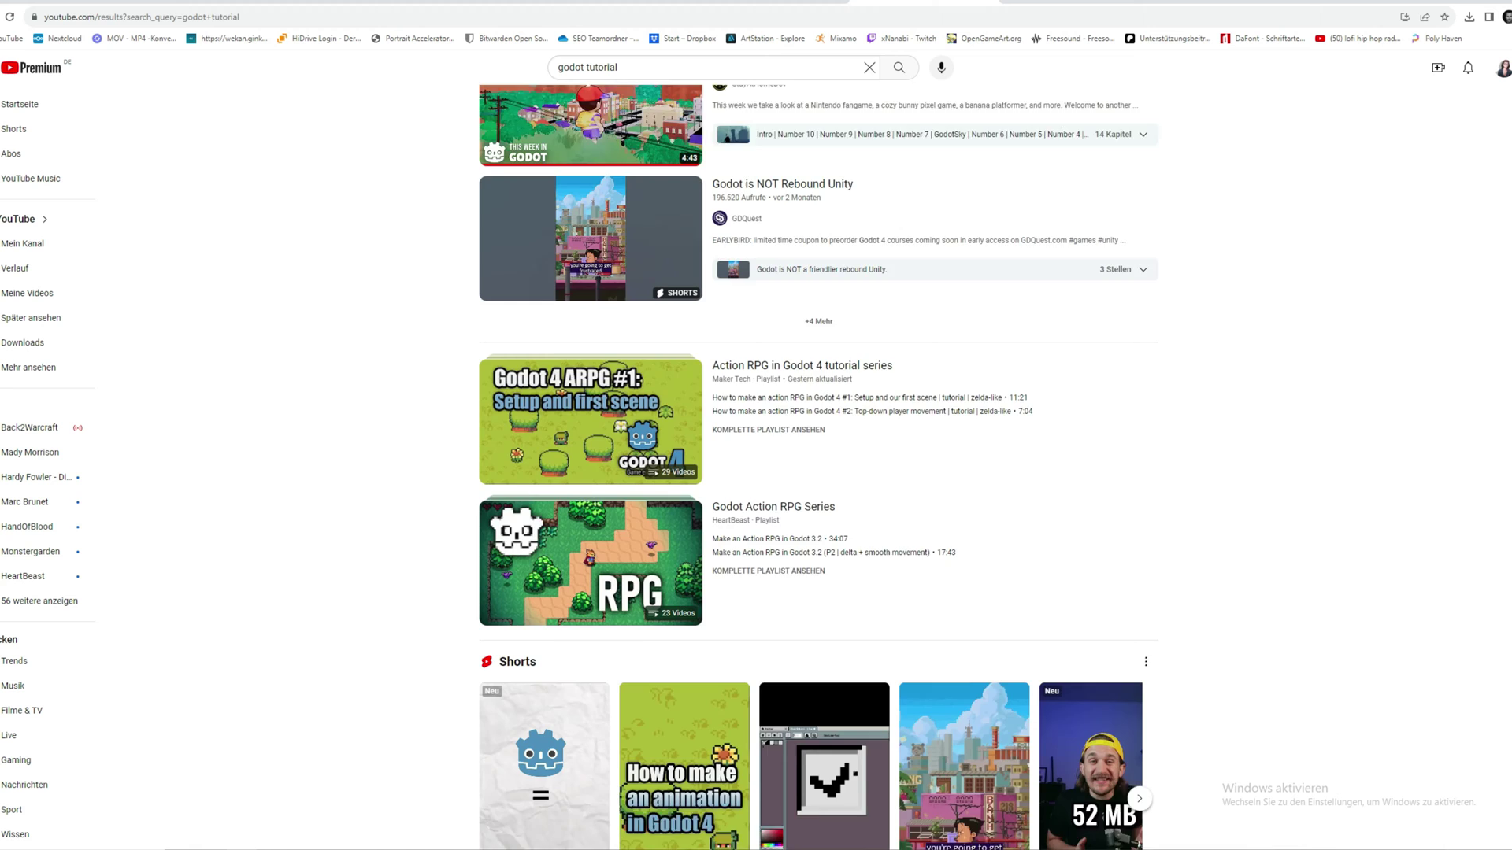
Step: Open the Godot Action RPG Series playlist from the 'godot tutorial' results
{"action": "scroll", "coordinate": [817, 464], "scroll_direction": "down", "scroll_amount": 9}
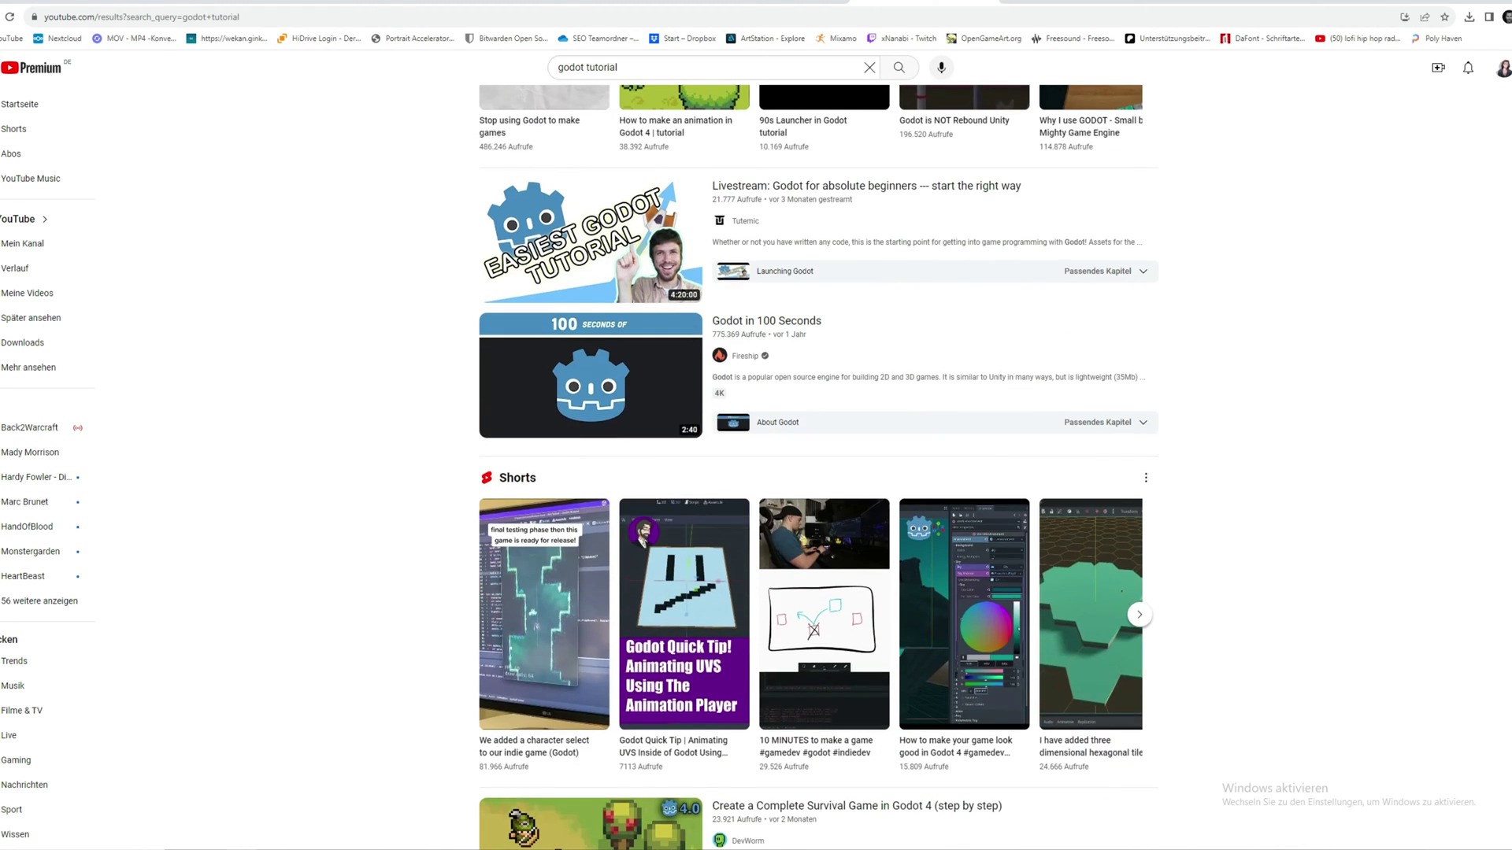
{"action": "scroll", "coordinate": [818, 465], "scroll_direction": "up", "scroll_amount": 11}
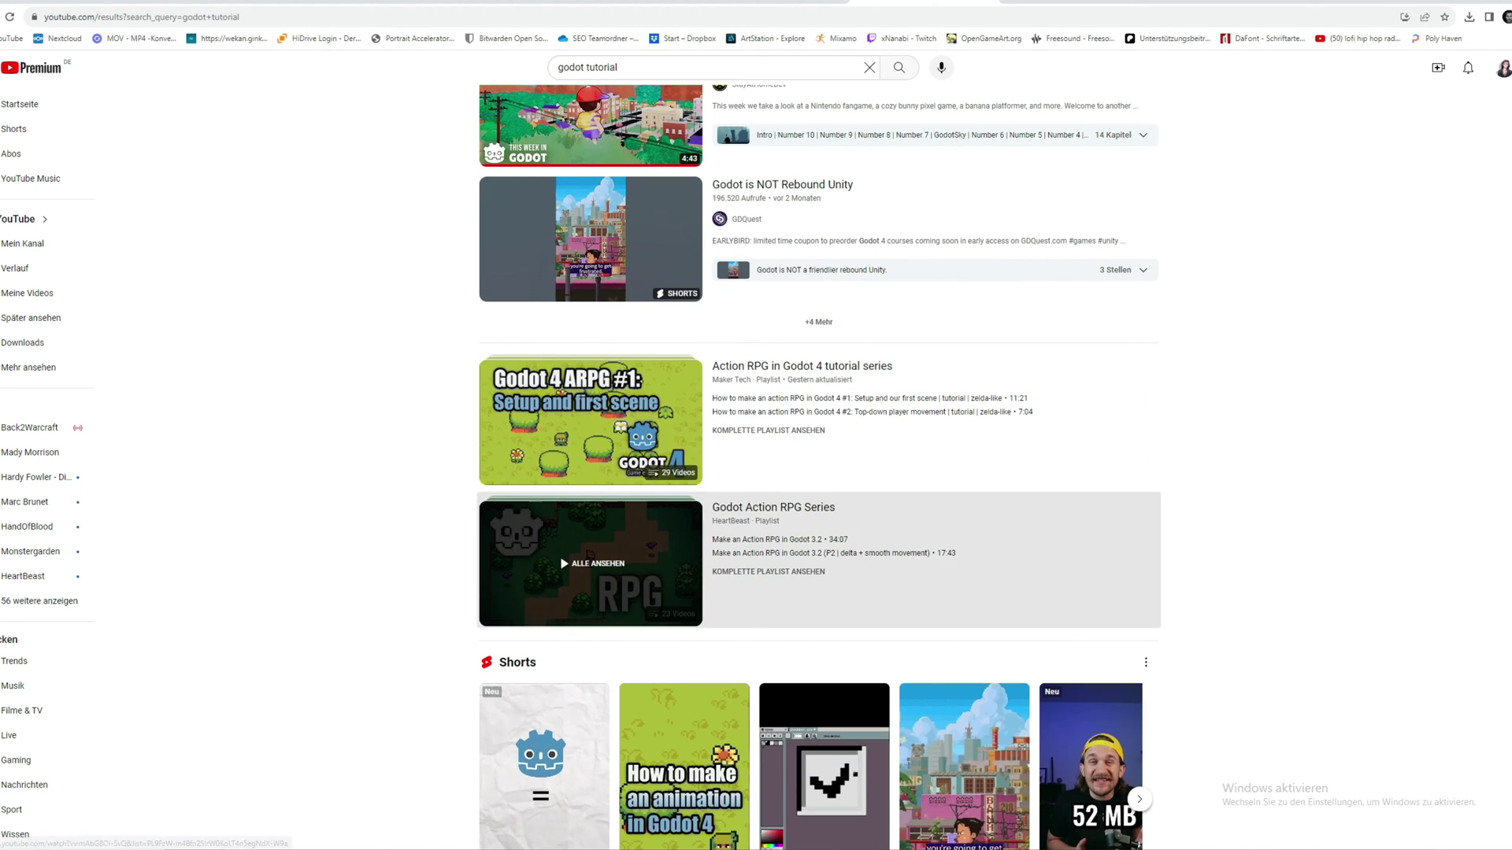
{"action": "left_click", "coordinate": [622, 567]}
Step: Show the full video list on the playlist creator's channel
{"action": "scroll", "coordinate": [756, 426], "scroll_direction": "down", "scroll_amount": 5}
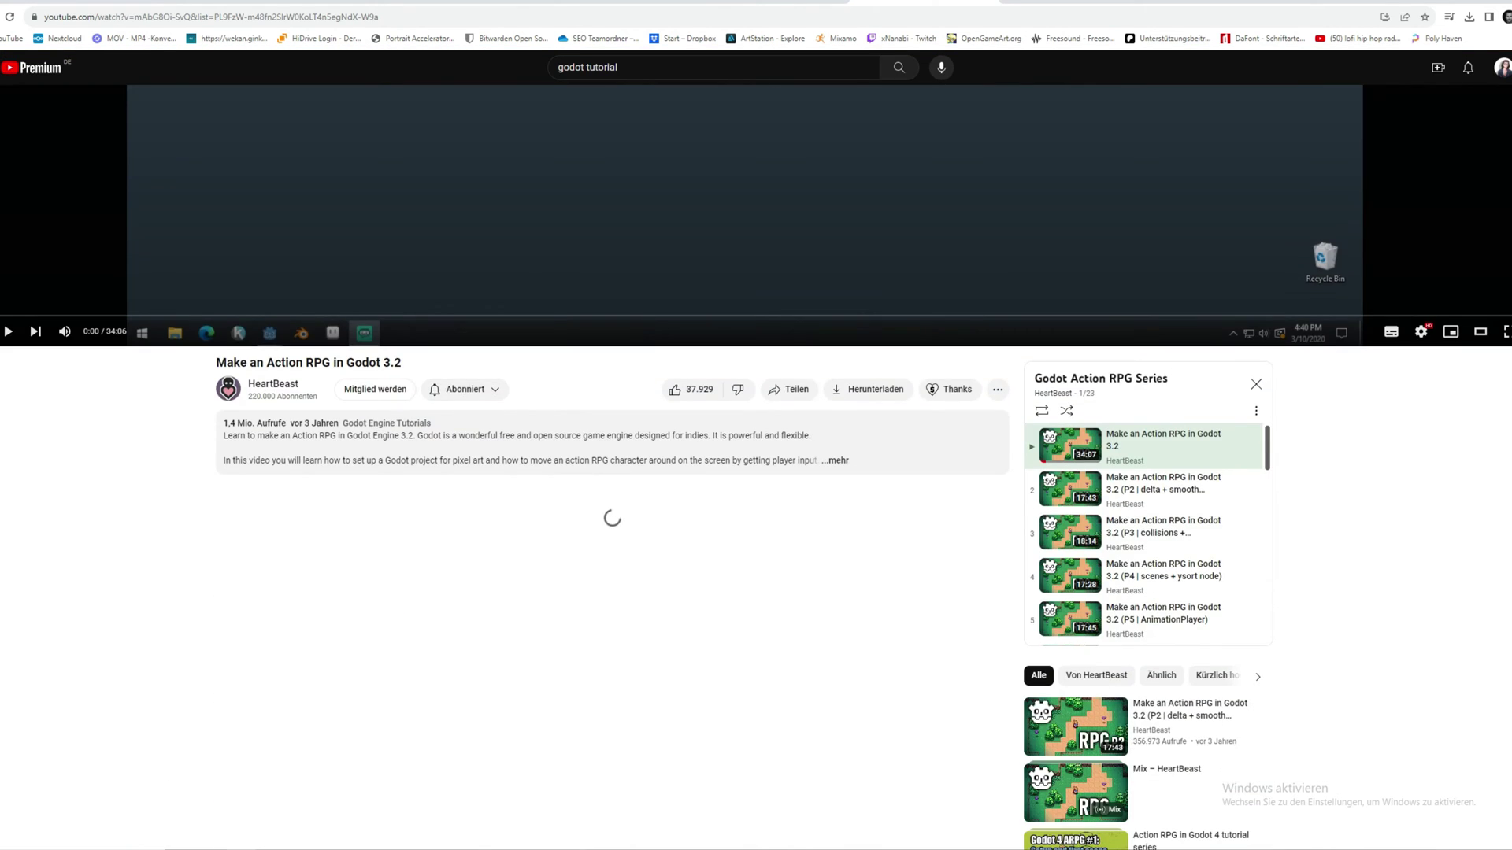
{"action": "left_click", "coordinate": [273, 384]}
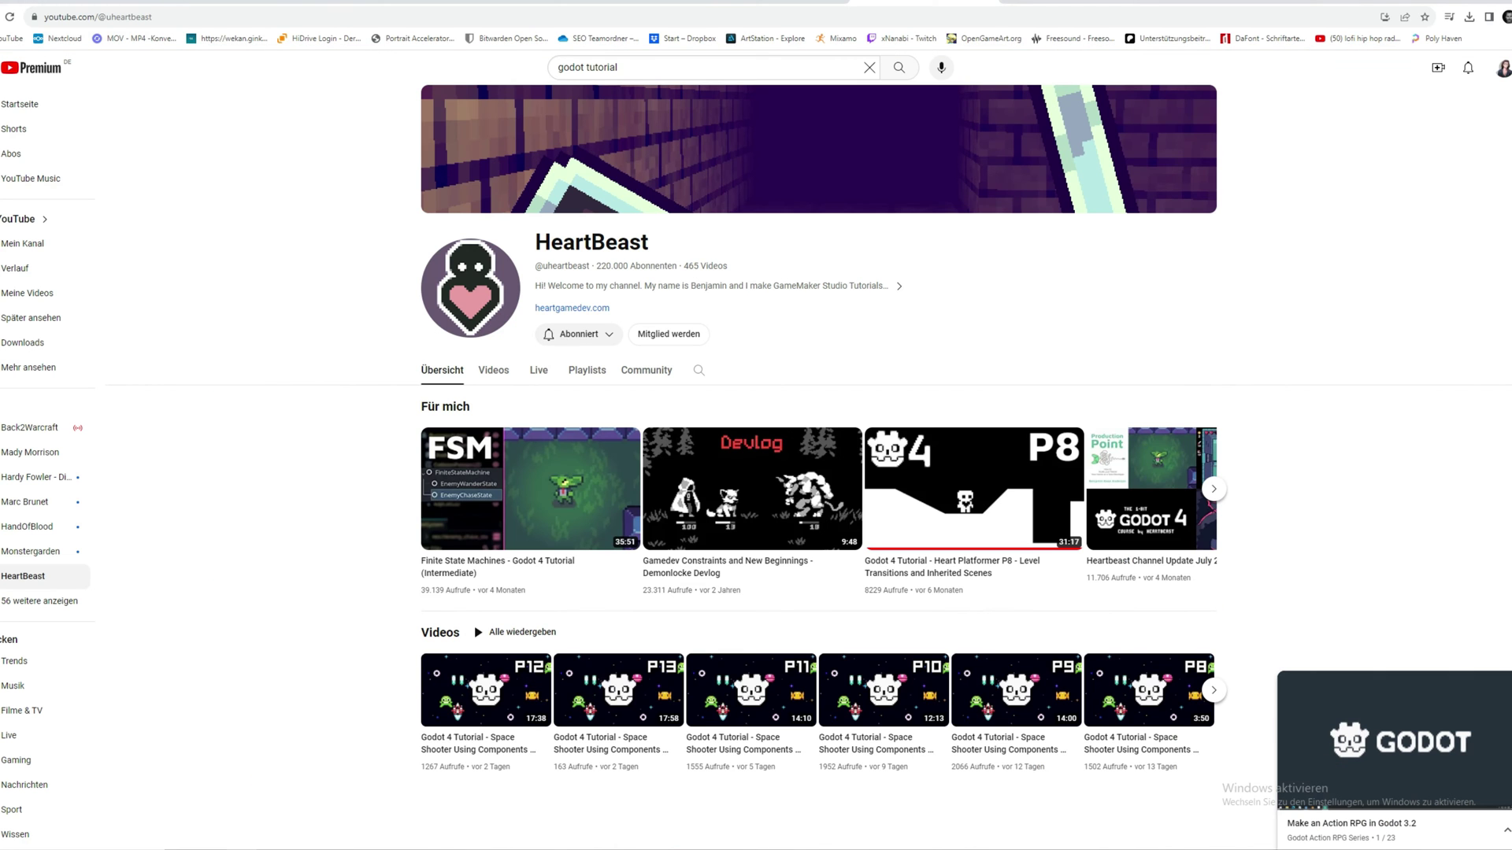
{"action": "scroll", "coordinate": [494, 224], "scroll_direction": "down", "scroll_amount": 2}
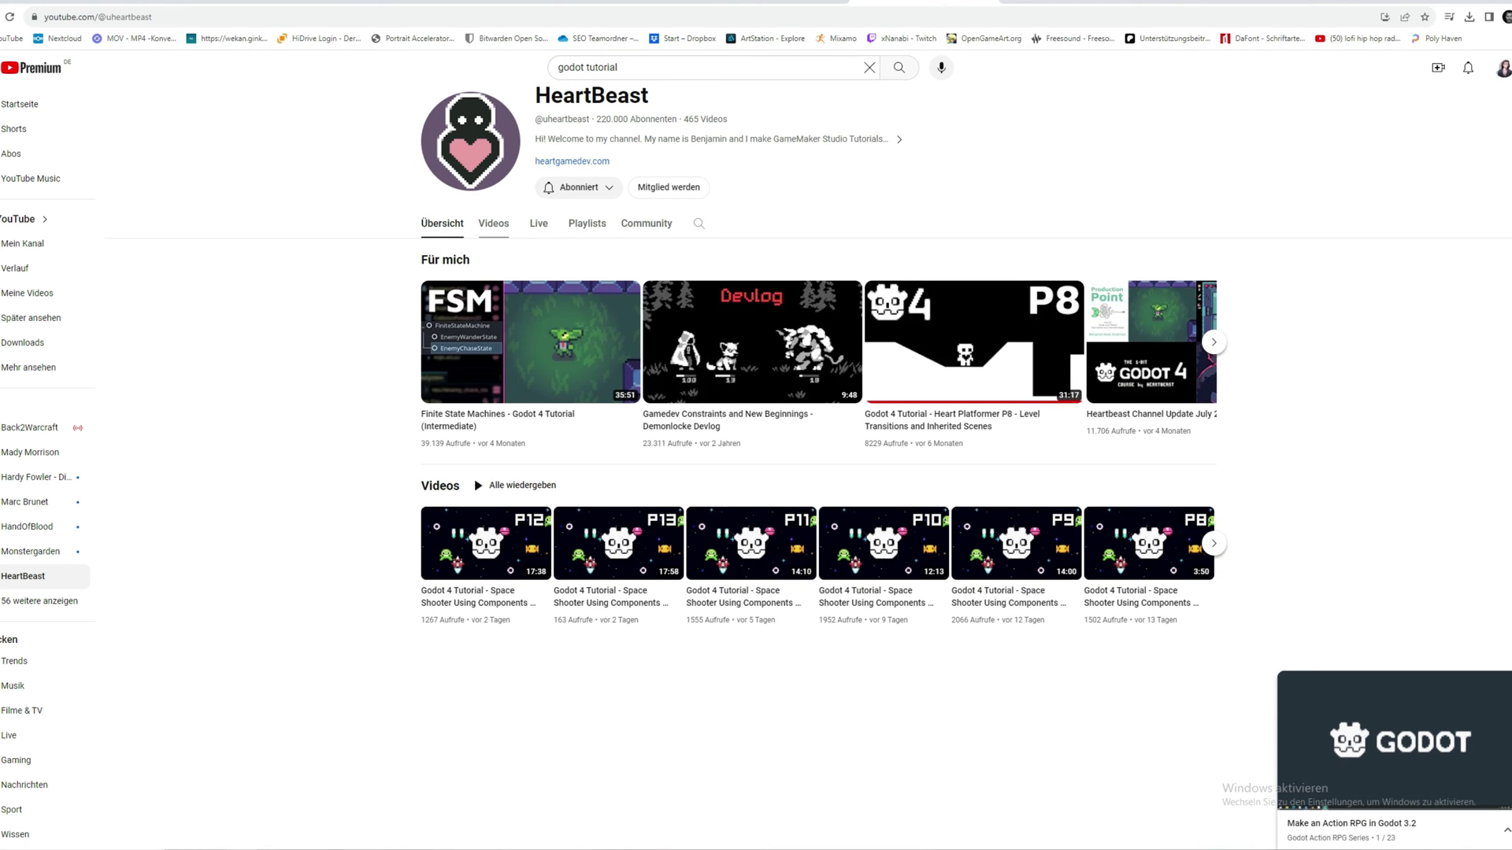
{"action": "left_click", "coordinate": [494, 224]}
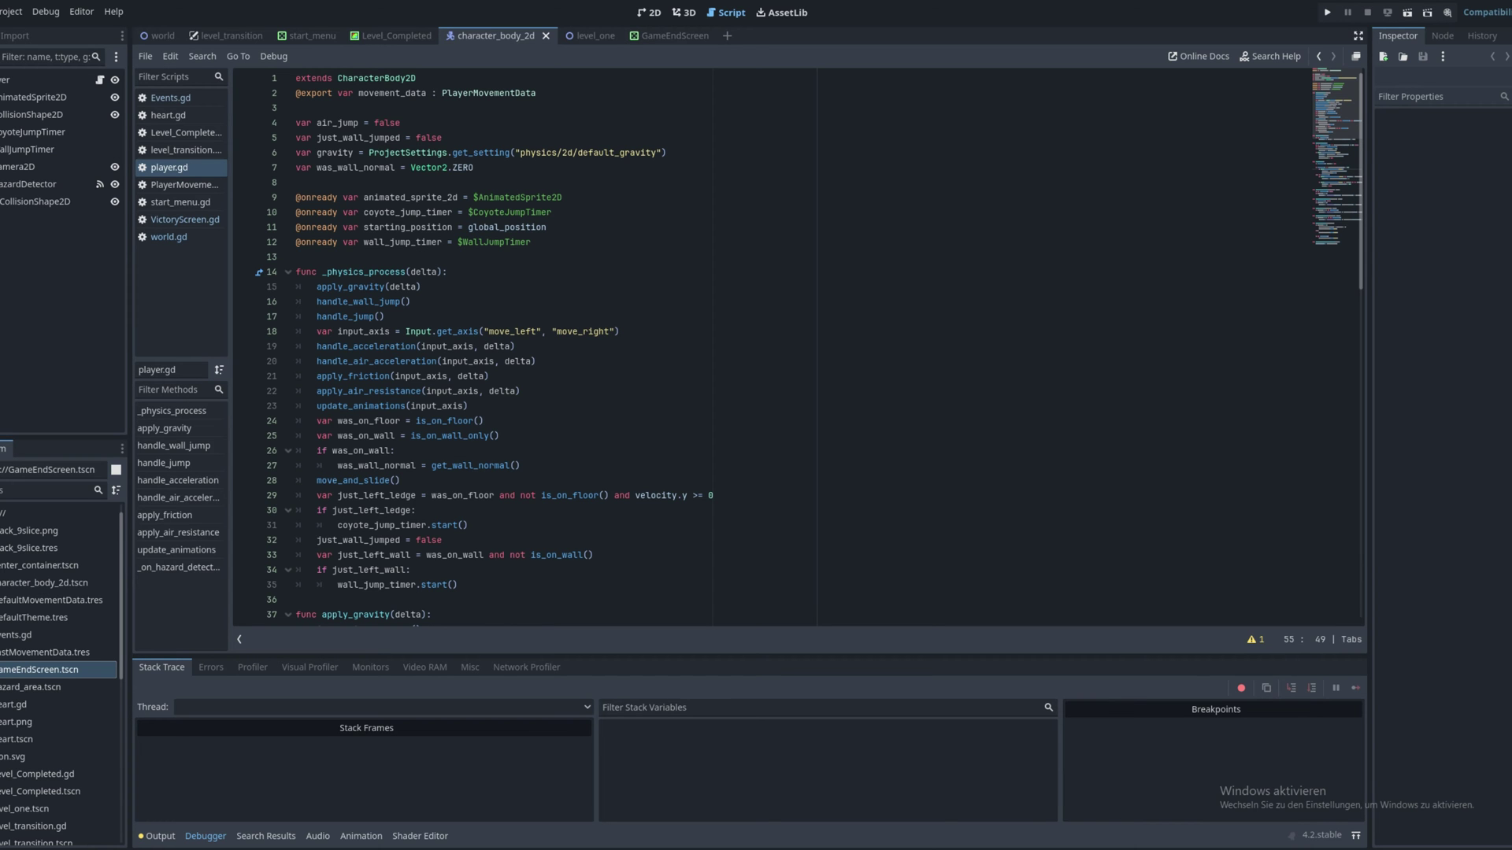
{"action": "scroll", "coordinate": [772, 346], "scroll_direction": "down", "scroll_amount": 18}
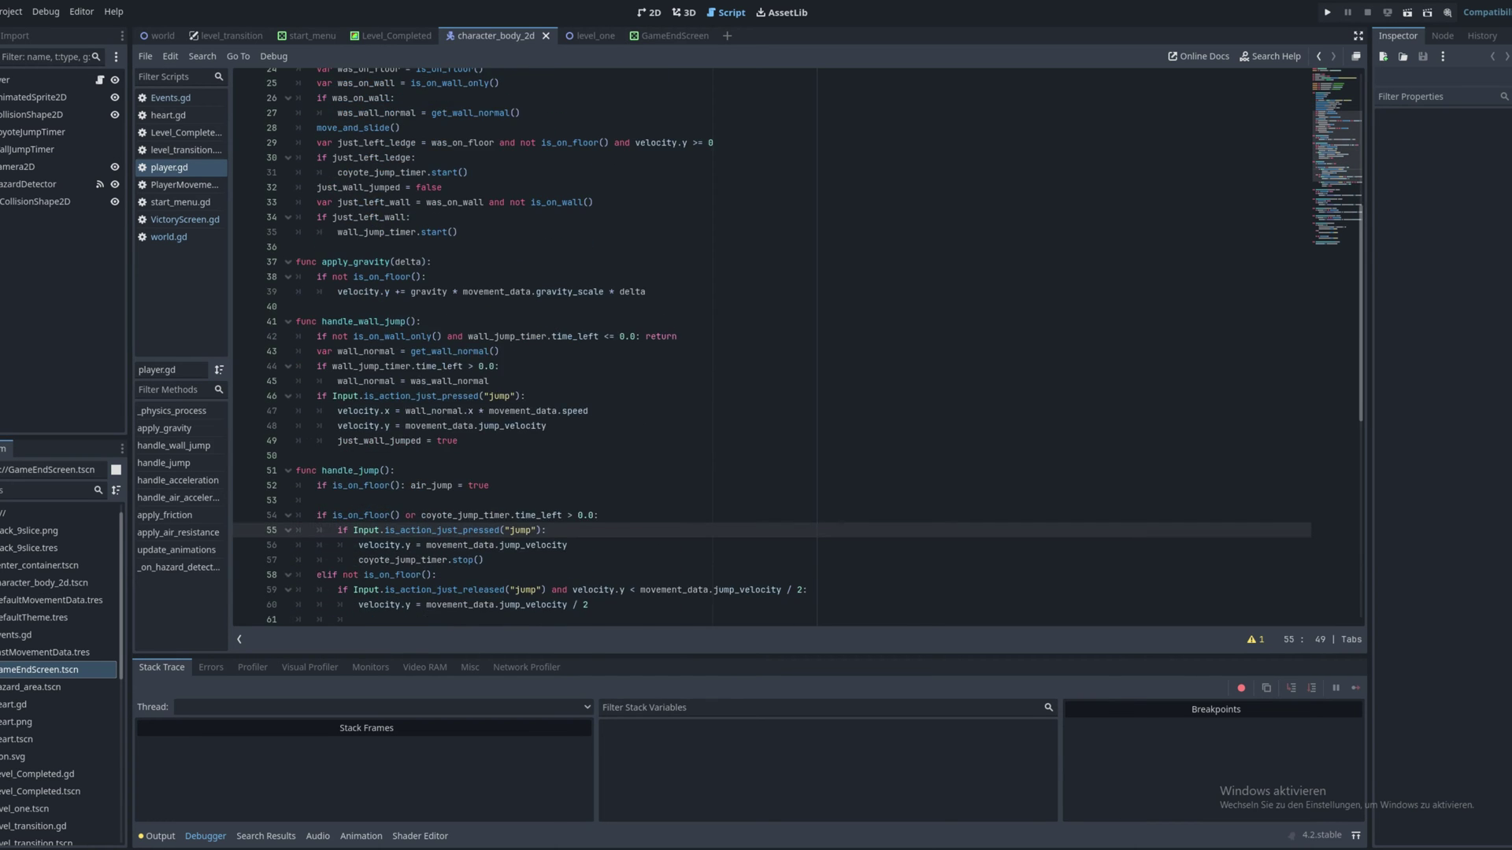
{"action": "scroll", "coordinate": [807, 347], "scroll_direction": "down", "scroll_amount": 1}
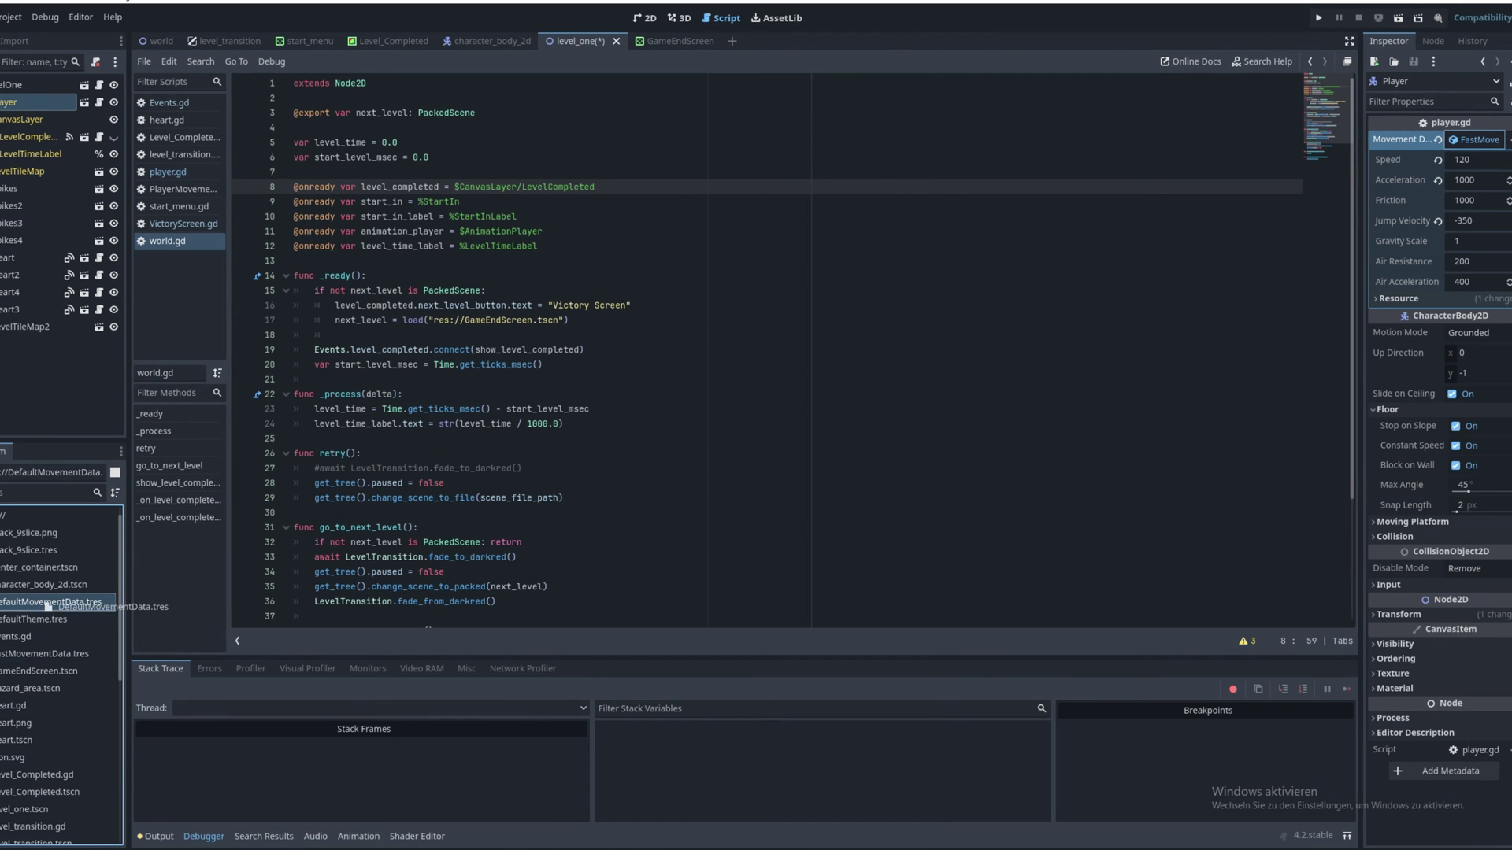
Step: Assign DefaultMovementData.tres as the Player's Movement Data and playtest jumping and running right
{"action": "left_click_drag", "start_coordinate": [47, 606], "coordinate": [1372, 175]}
{"action": "left_click_drag", "start_coordinate": [1455, 141], "coordinate": [1464, 141]}
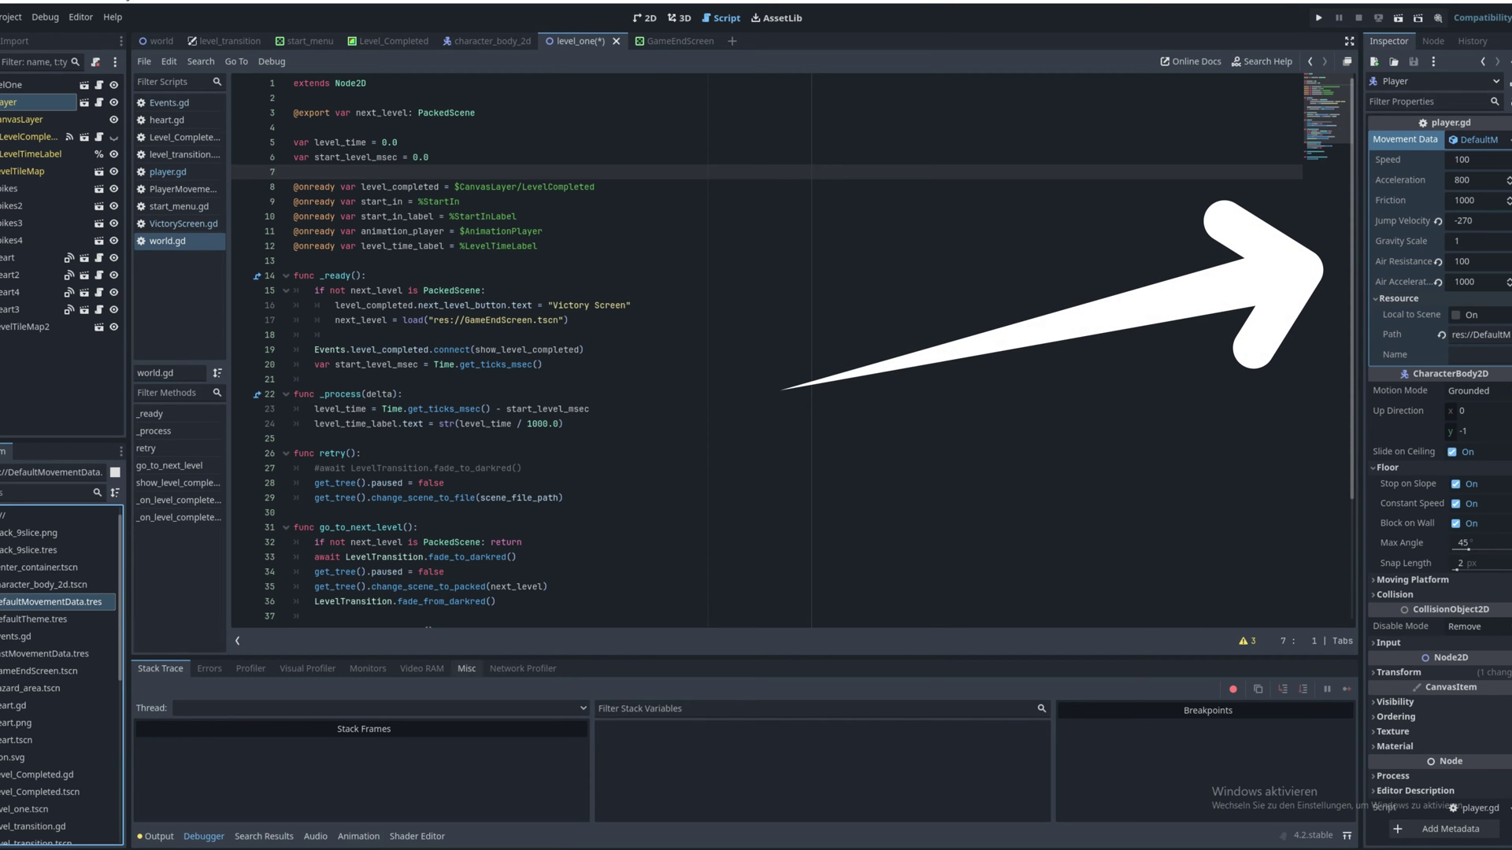
{"action": "key", "text": "F5"}
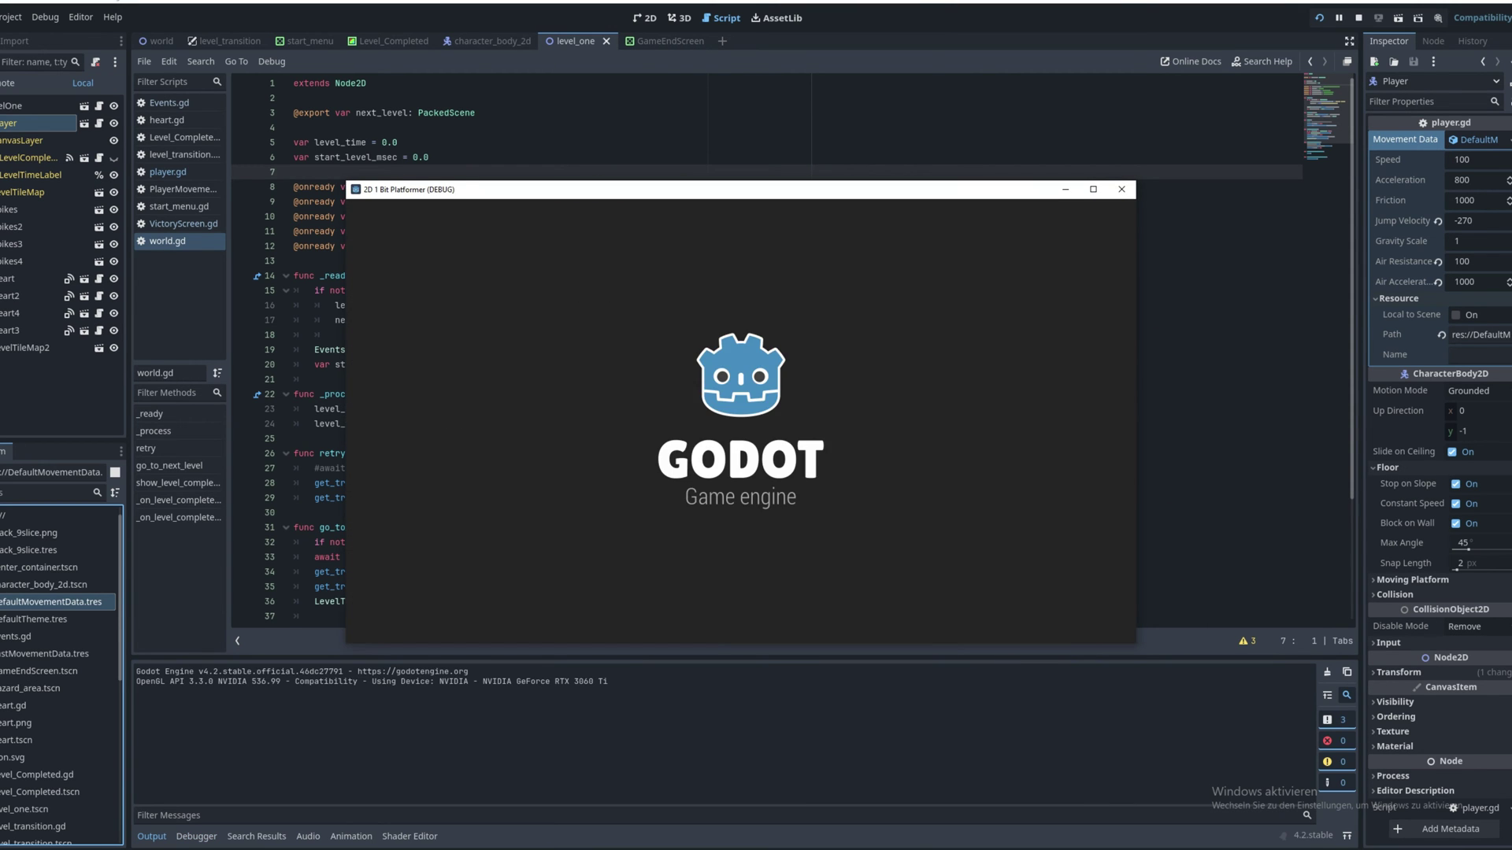
{"action": "key", "text": "Return"}
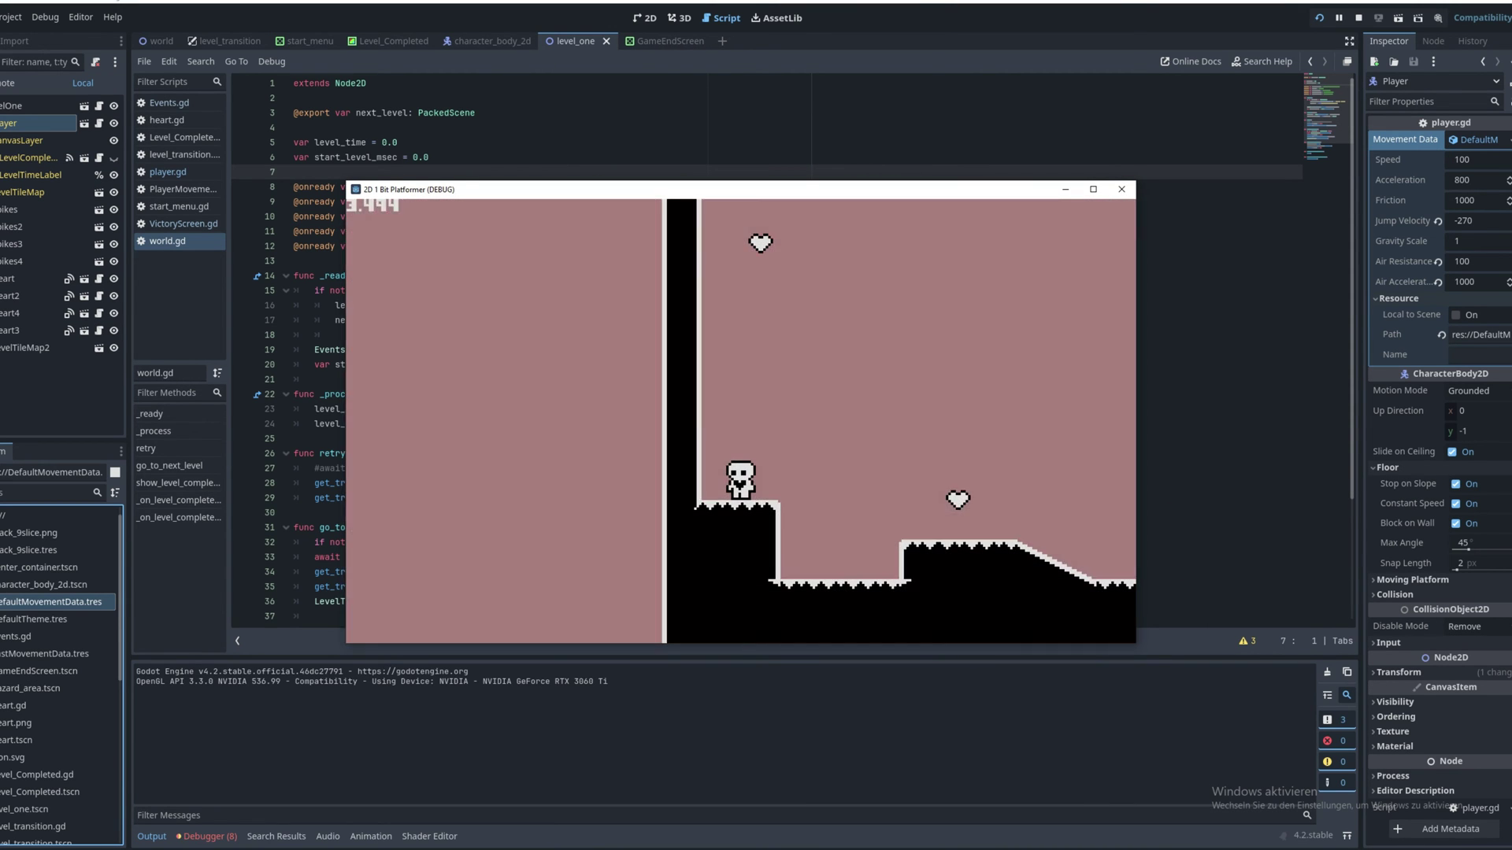
{"action": "key", "text": "space"}
{"action": "key", "text": "Right"}
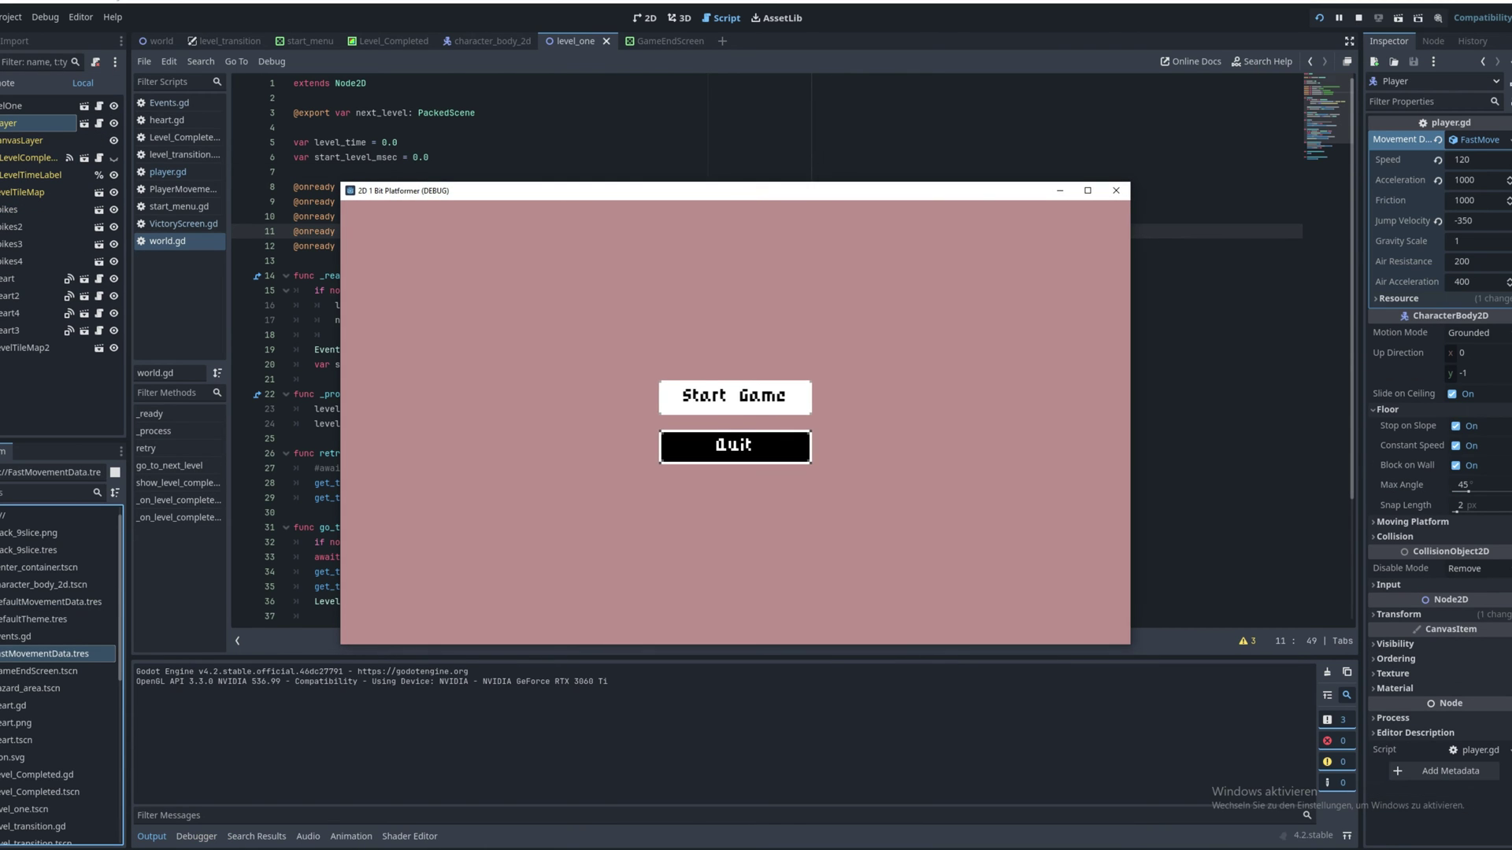
Step: Restart the game from its start menu and test the player's jumps
{"action": "key", "text": "Return"}
{"action": "key", "text": "space"}
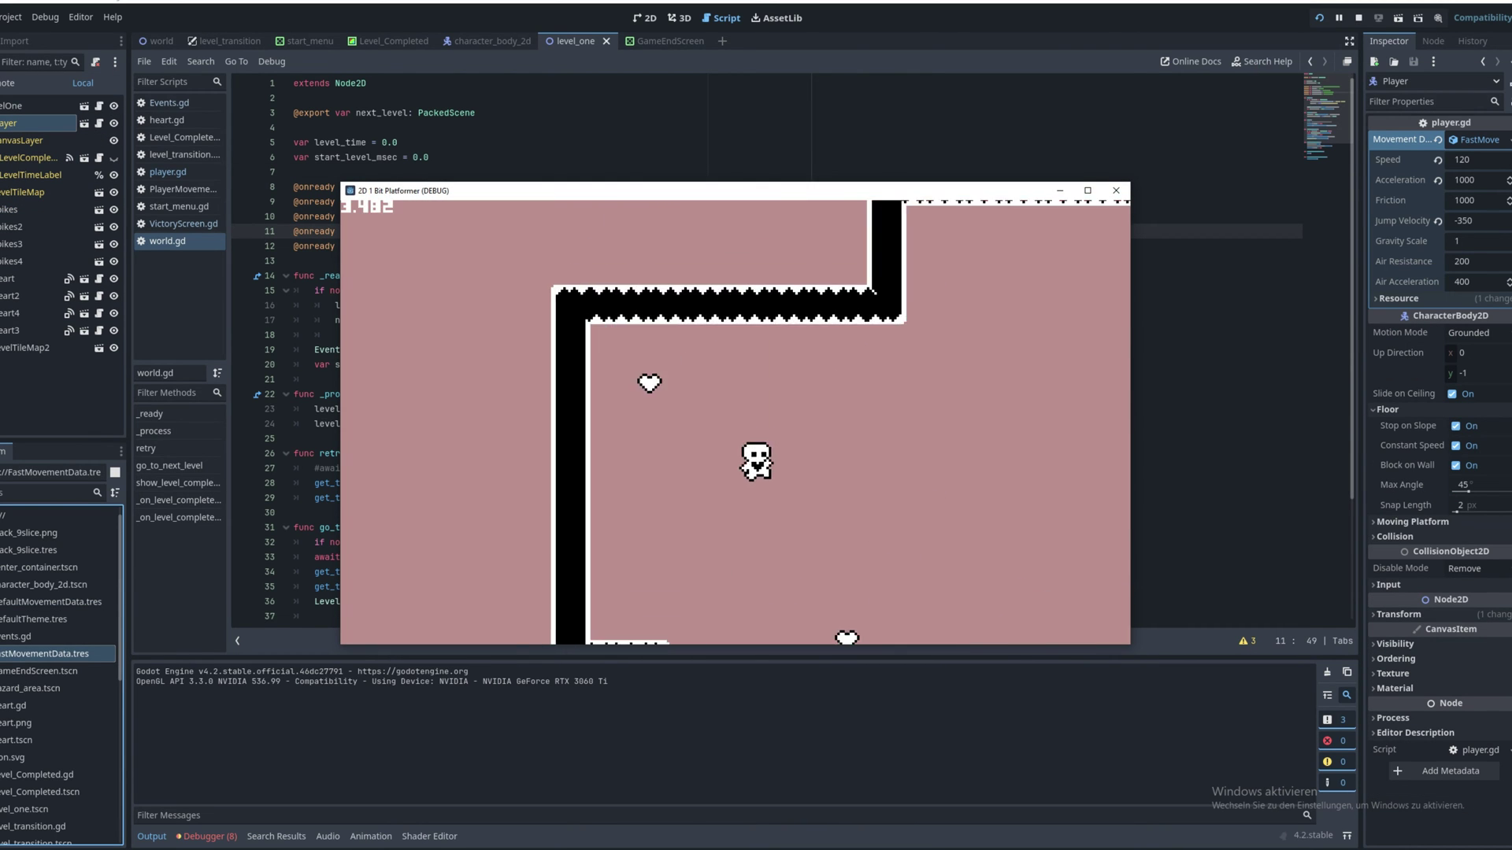
{"action": "key", "text": "space"}
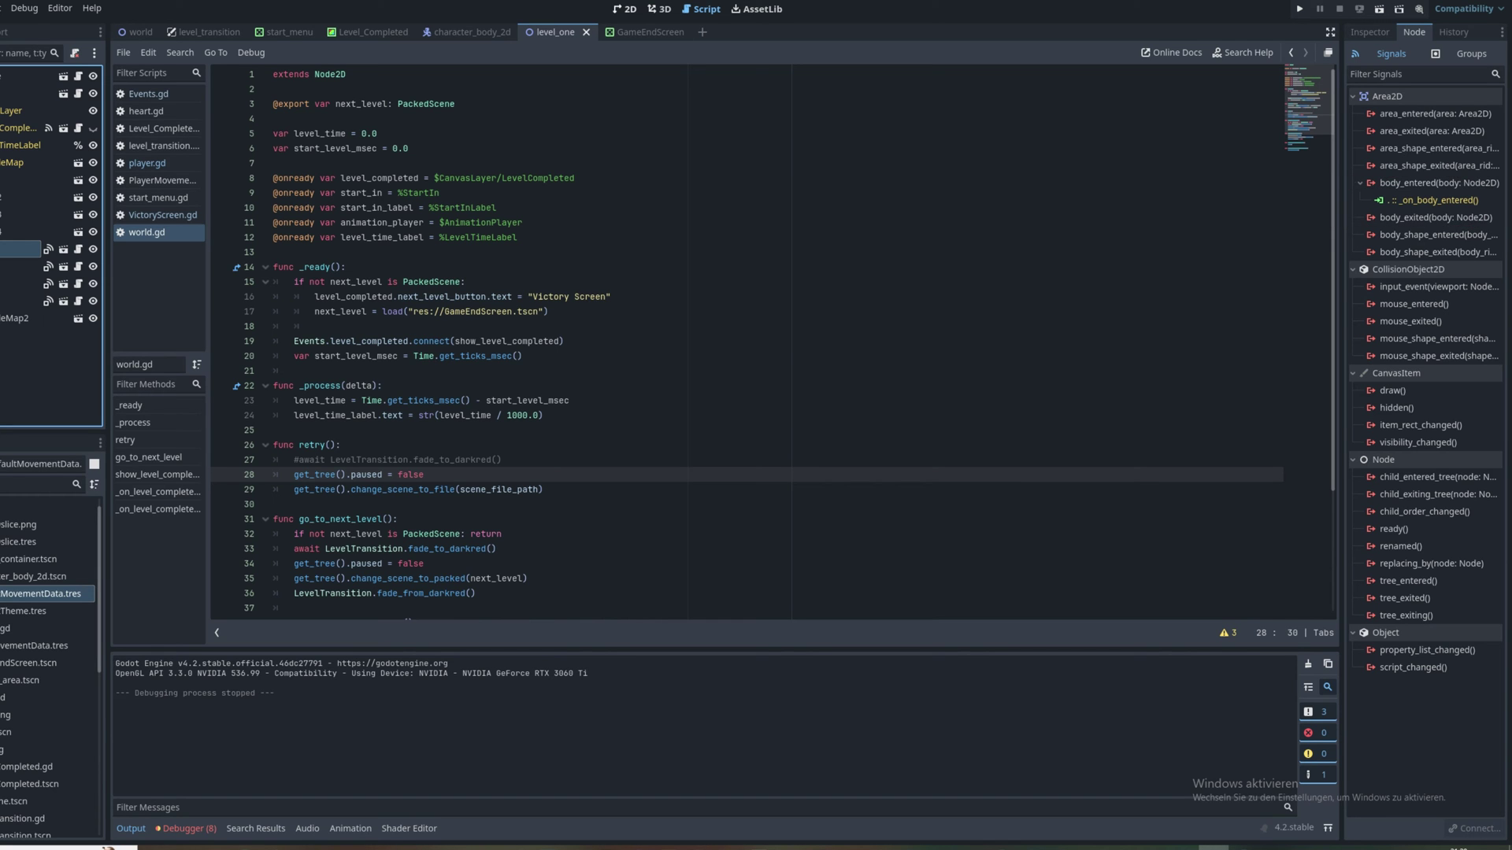
Step: Switch to the 2D level view and launch the game past its start menu
{"action": "left_click", "coordinate": [625, 9]}
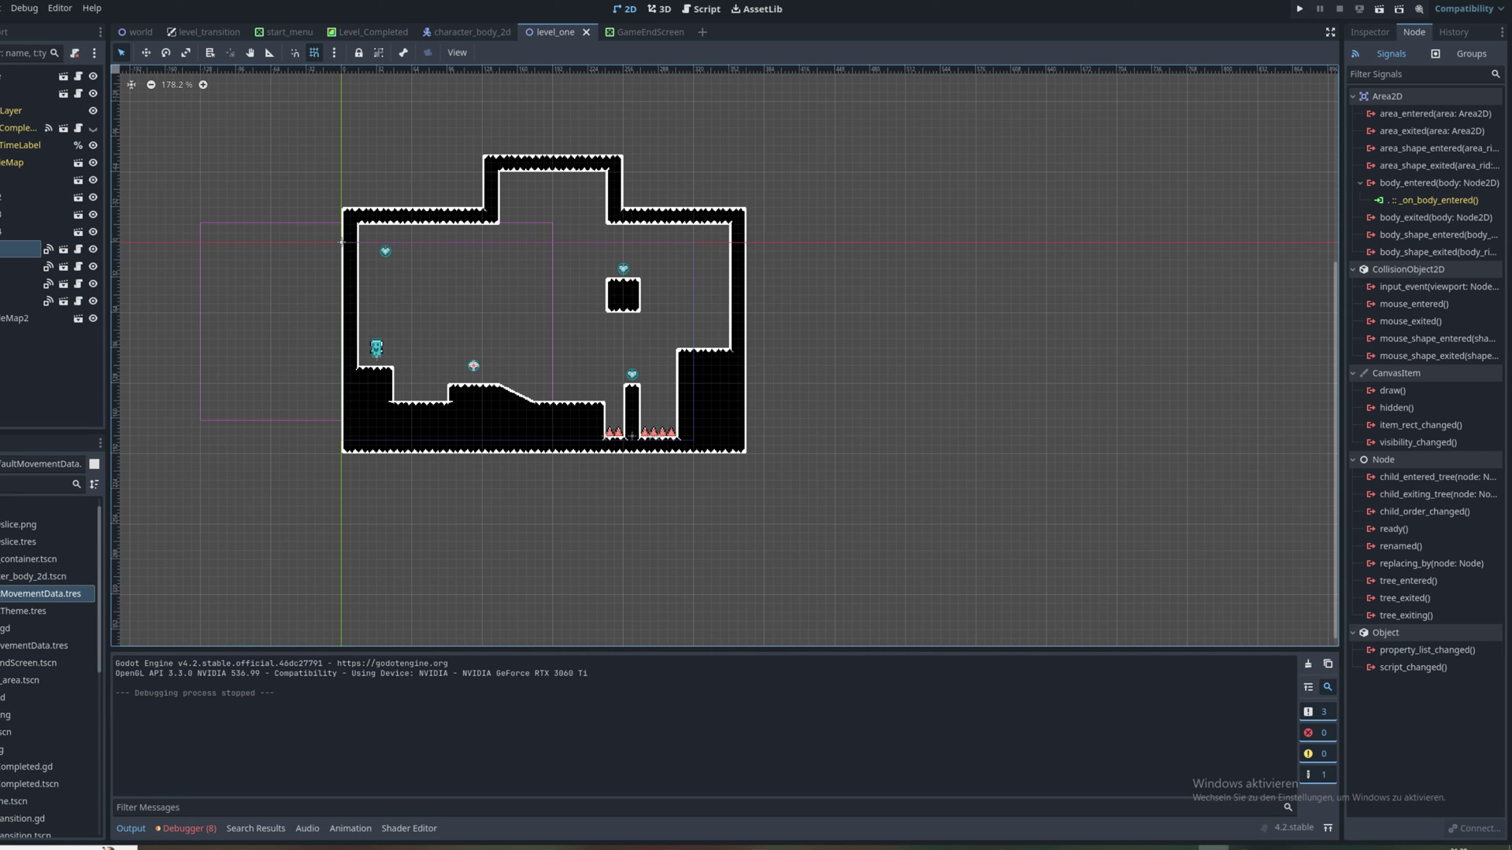
{"action": "key", "text": "F5"}
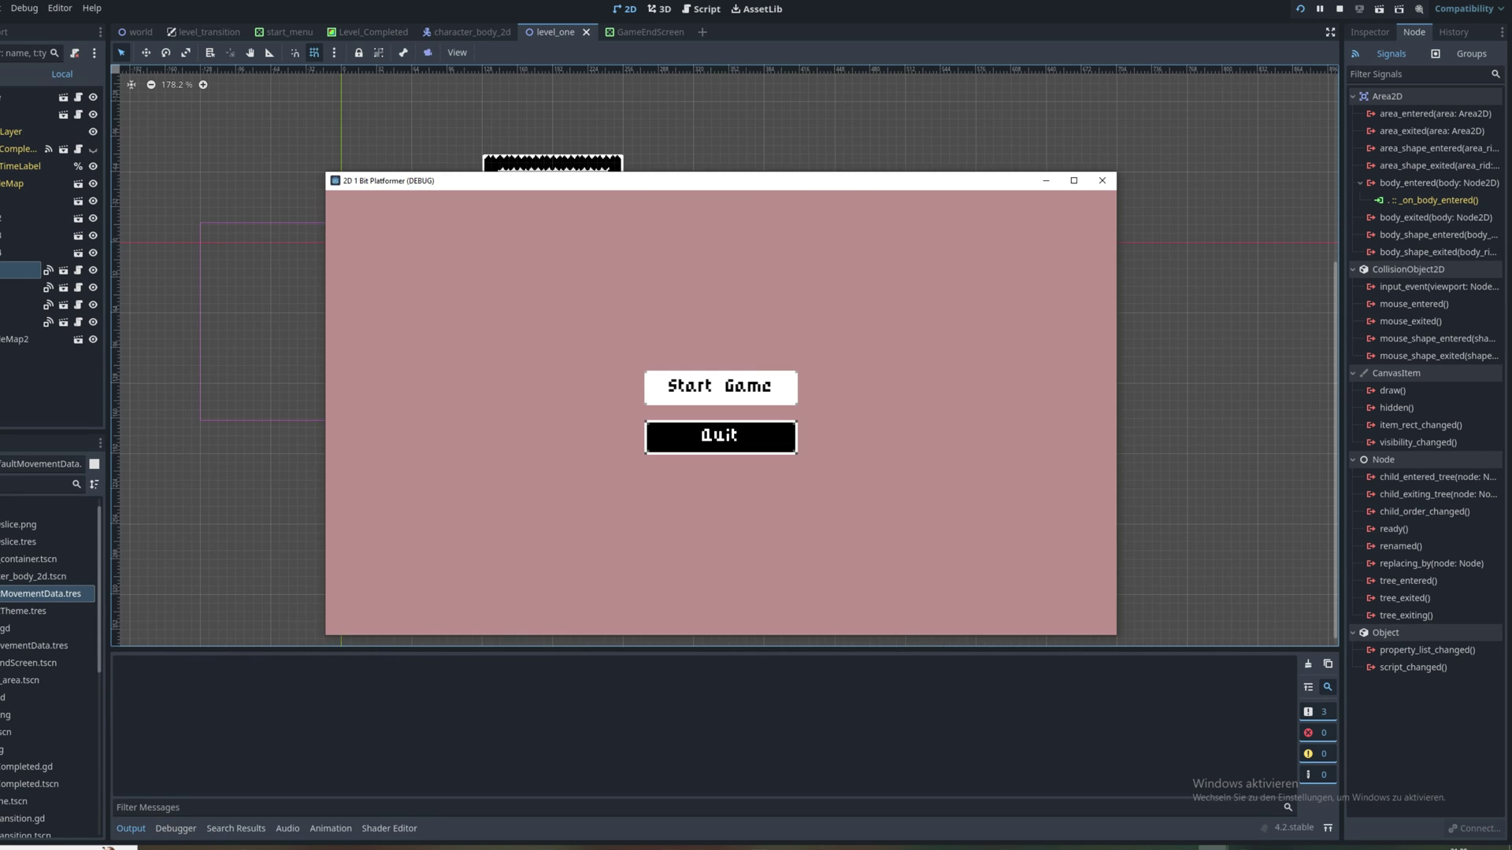
{"action": "key", "text": "Return"}
Step: Play level one, jumping up the wall and right to reach the goal
{"action": "key", "text": "space"}
{"action": "key", "text": "Left"}
{"action": "key", "text": "space"}
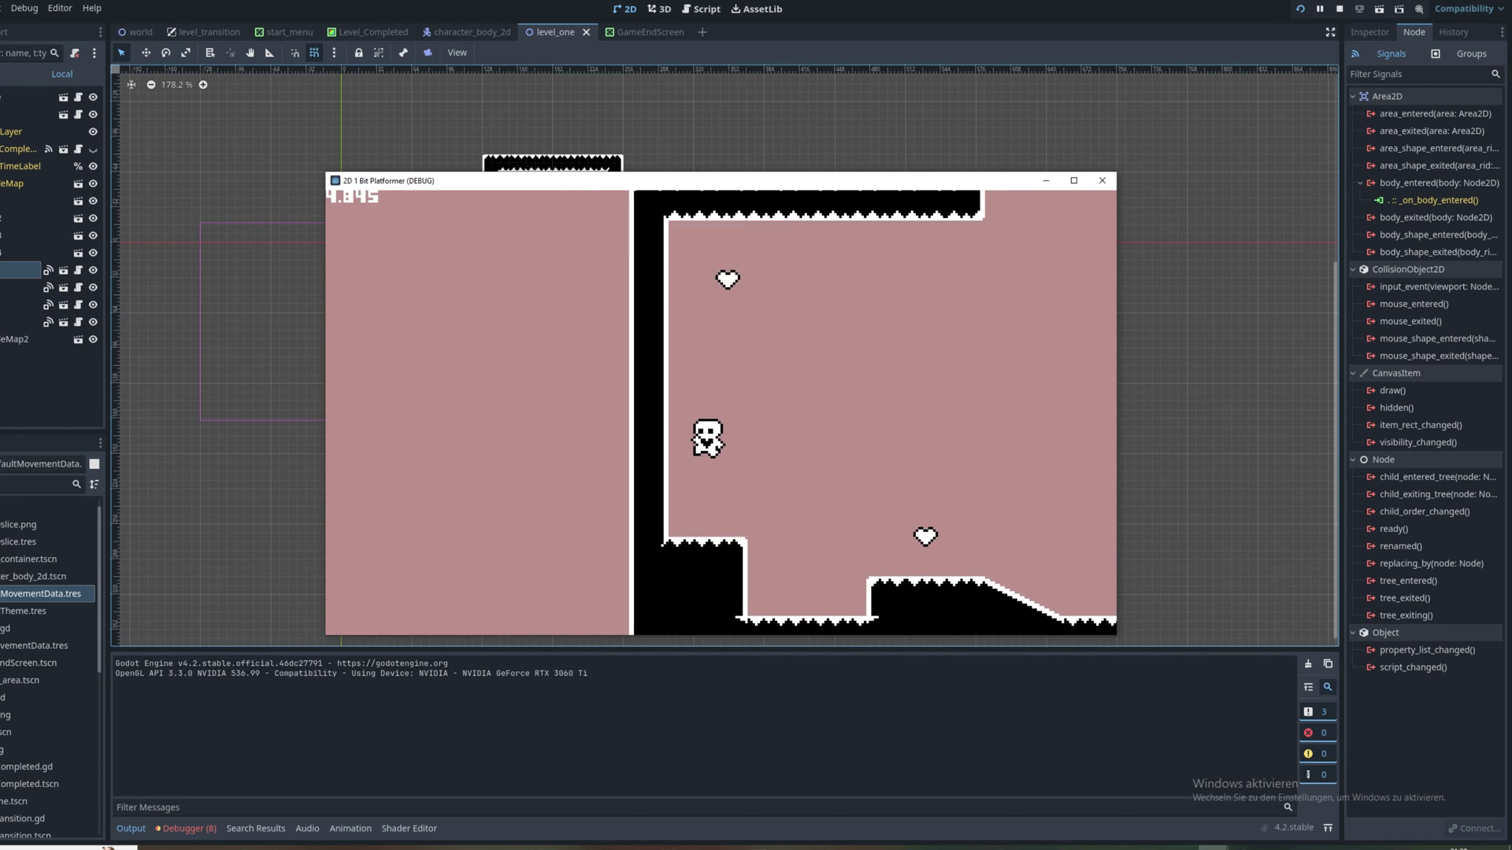
{"action": "key", "text": "Right"}
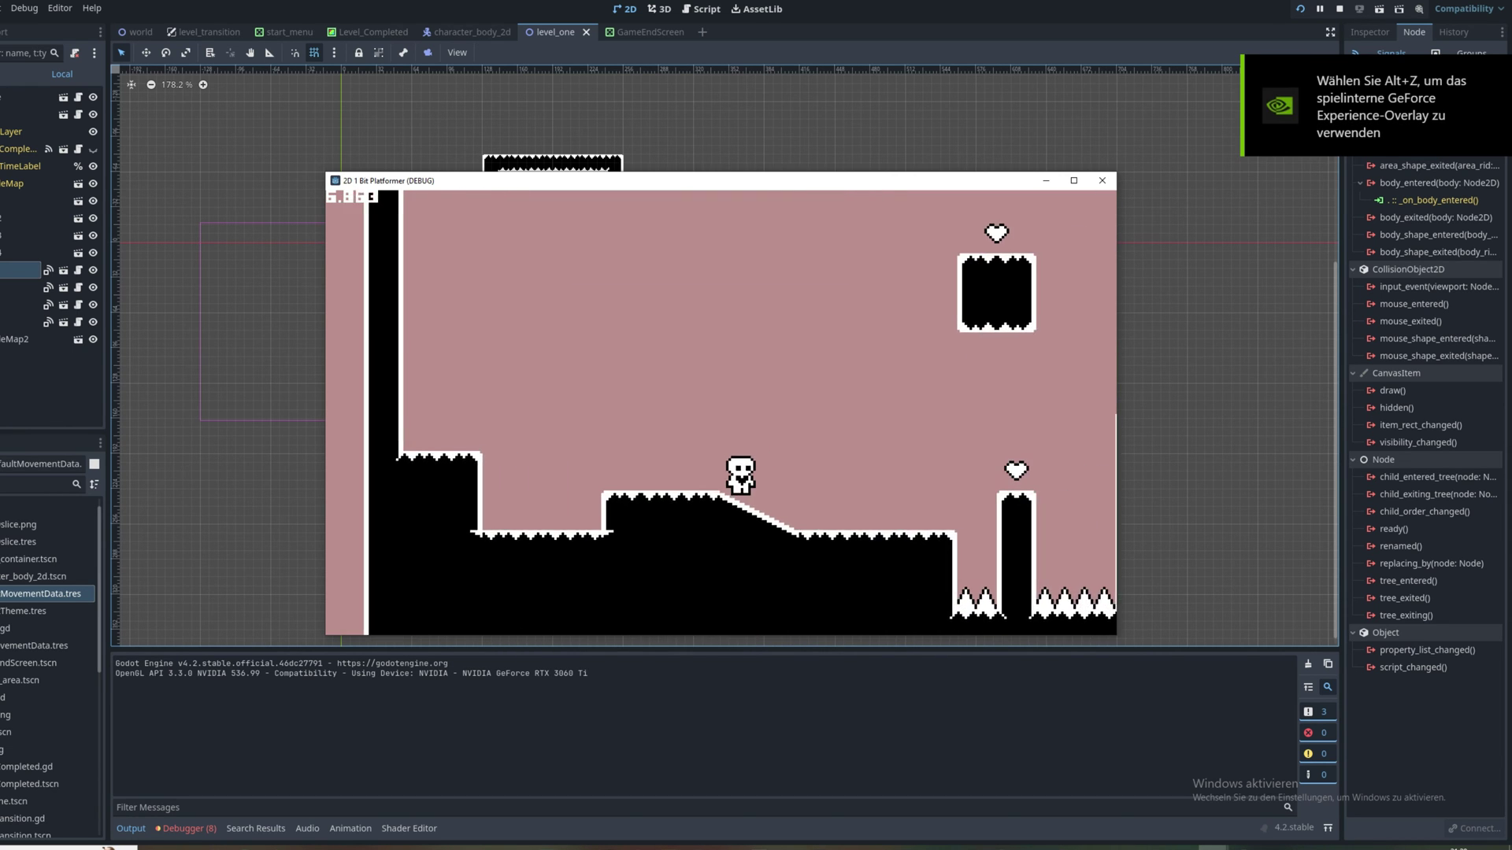
{"action": "key", "text": "Right"}
{"action": "key", "text": "space"}
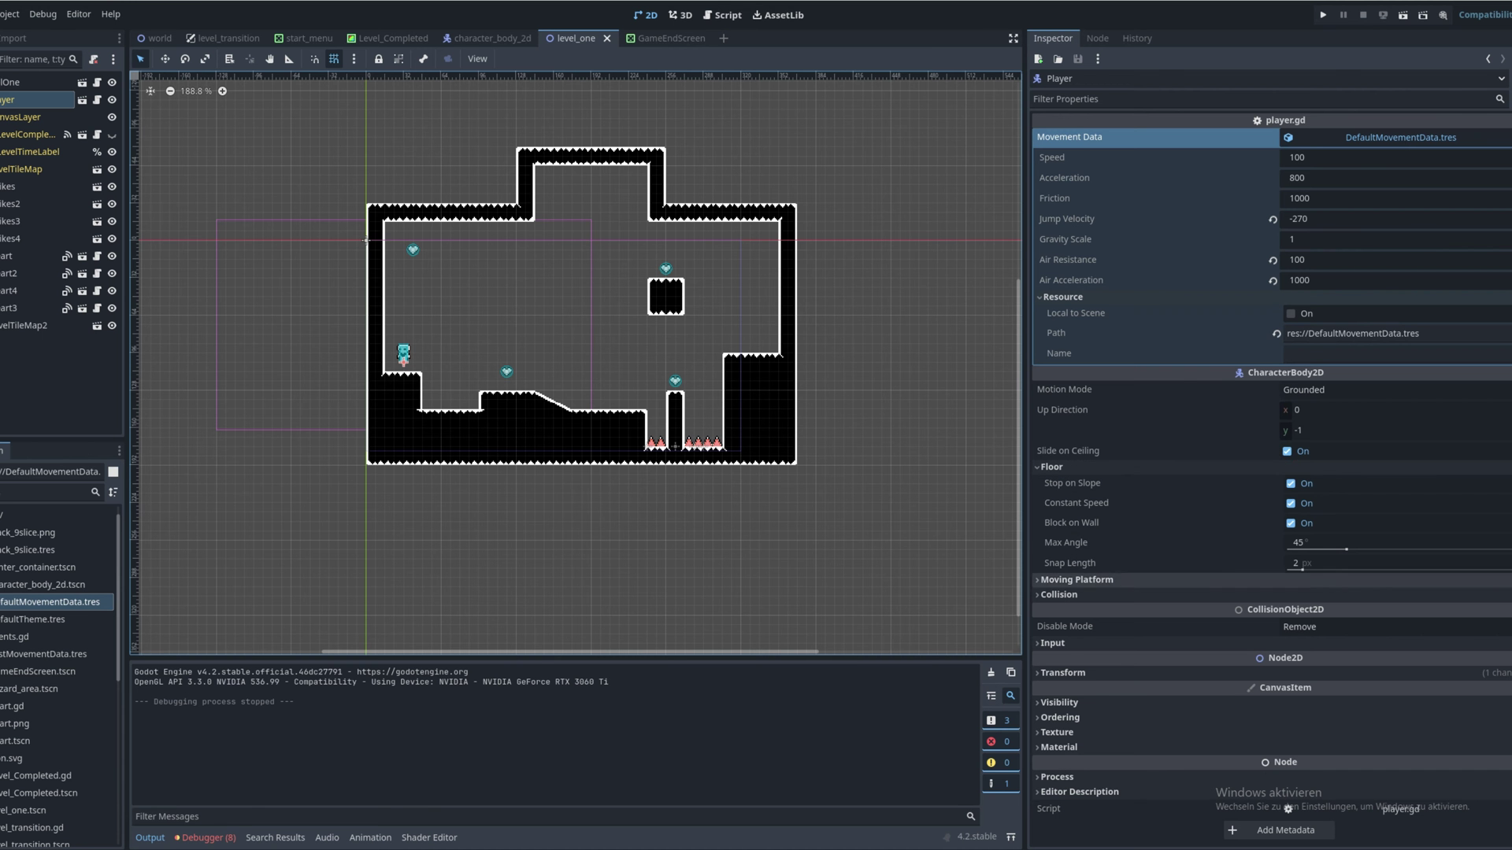
Step: Select the LevelCompleted node and scroll through the Godot 4.2 online docs
{"action": "scroll", "coordinate": [1272, 472], "scroll_direction": "down", "scroll_amount": 3}
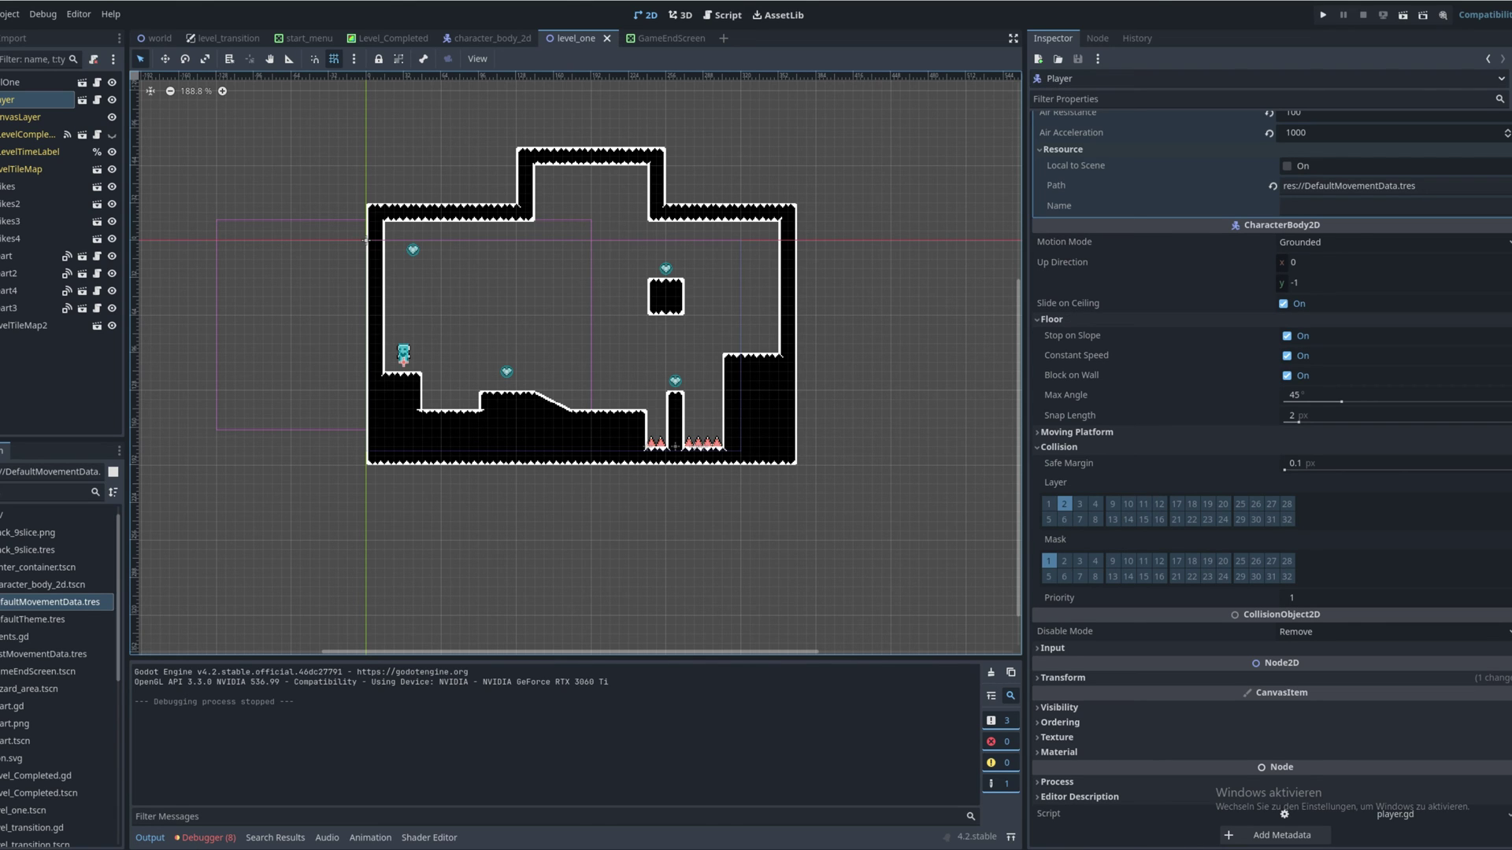
{"action": "scroll", "coordinate": [59, 669], "scroll_direction": "down", "scroll_amount": 3}
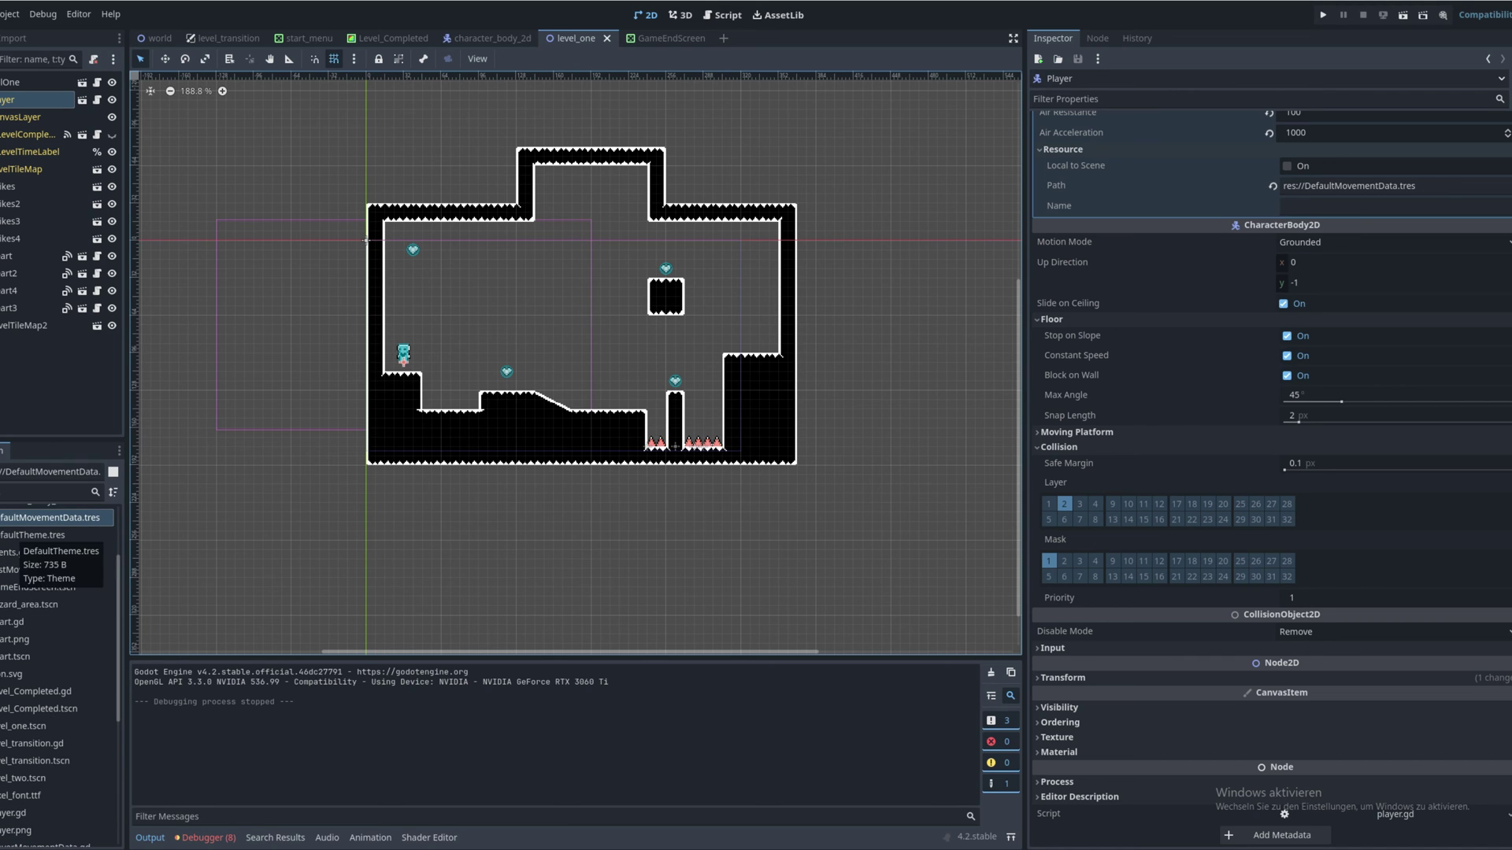
{"action": "left_click", "coordinate": [28, 134]}
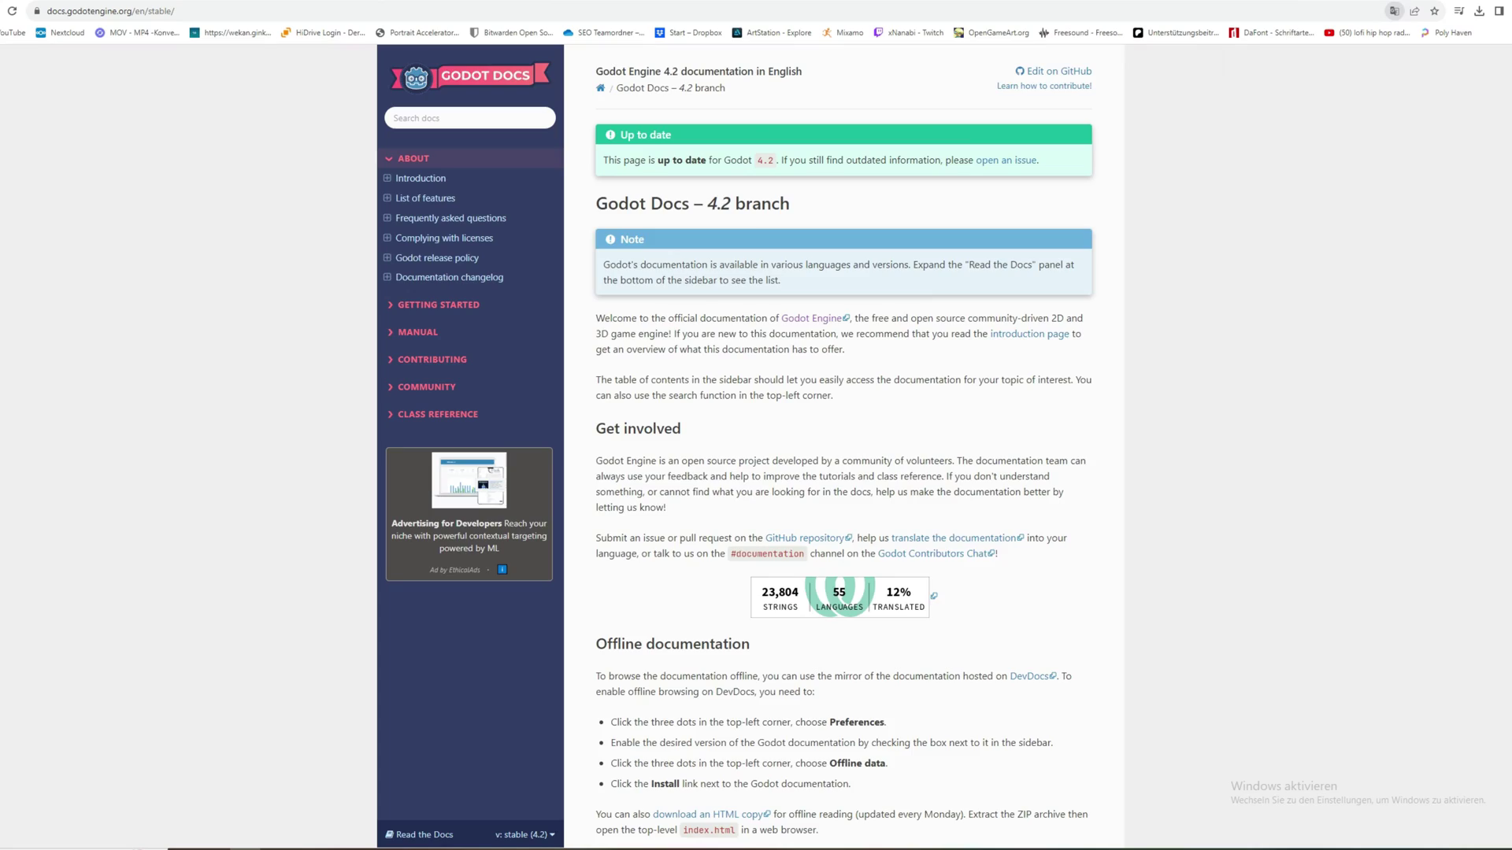
{"action": "scroll", "coordinate": [843, 441], "scroll_direction": "down", "scroll_amount": 3}
{"action": "scroll", "coordinate": [842, 441], "scroll_direction": "up", "scroll_amount": 3}
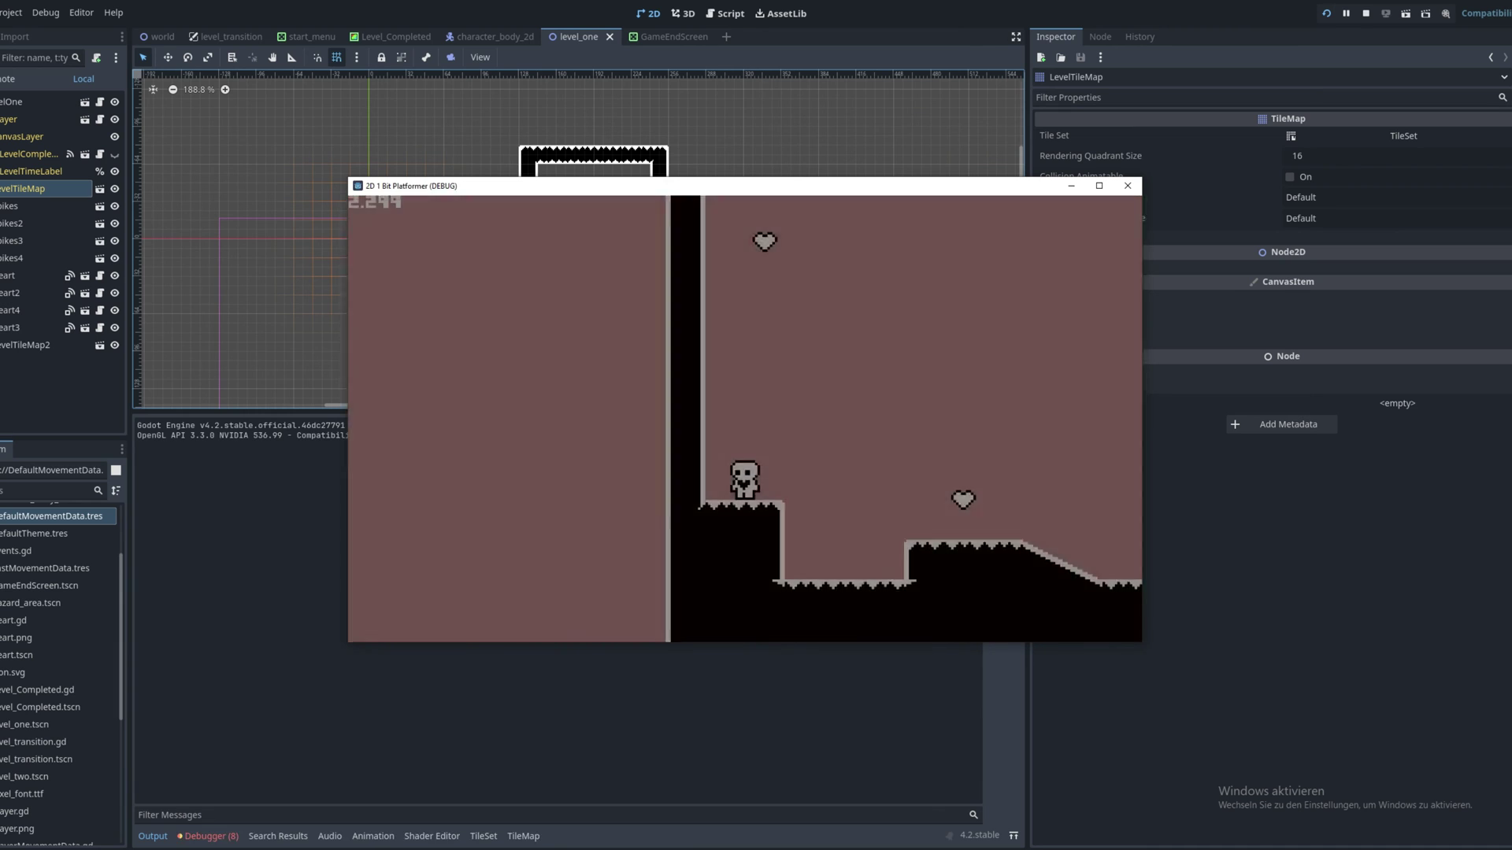
Step: Finish level one by jumping toward the pillar, then continue to the next level
{"action": "key", "text": "space"}
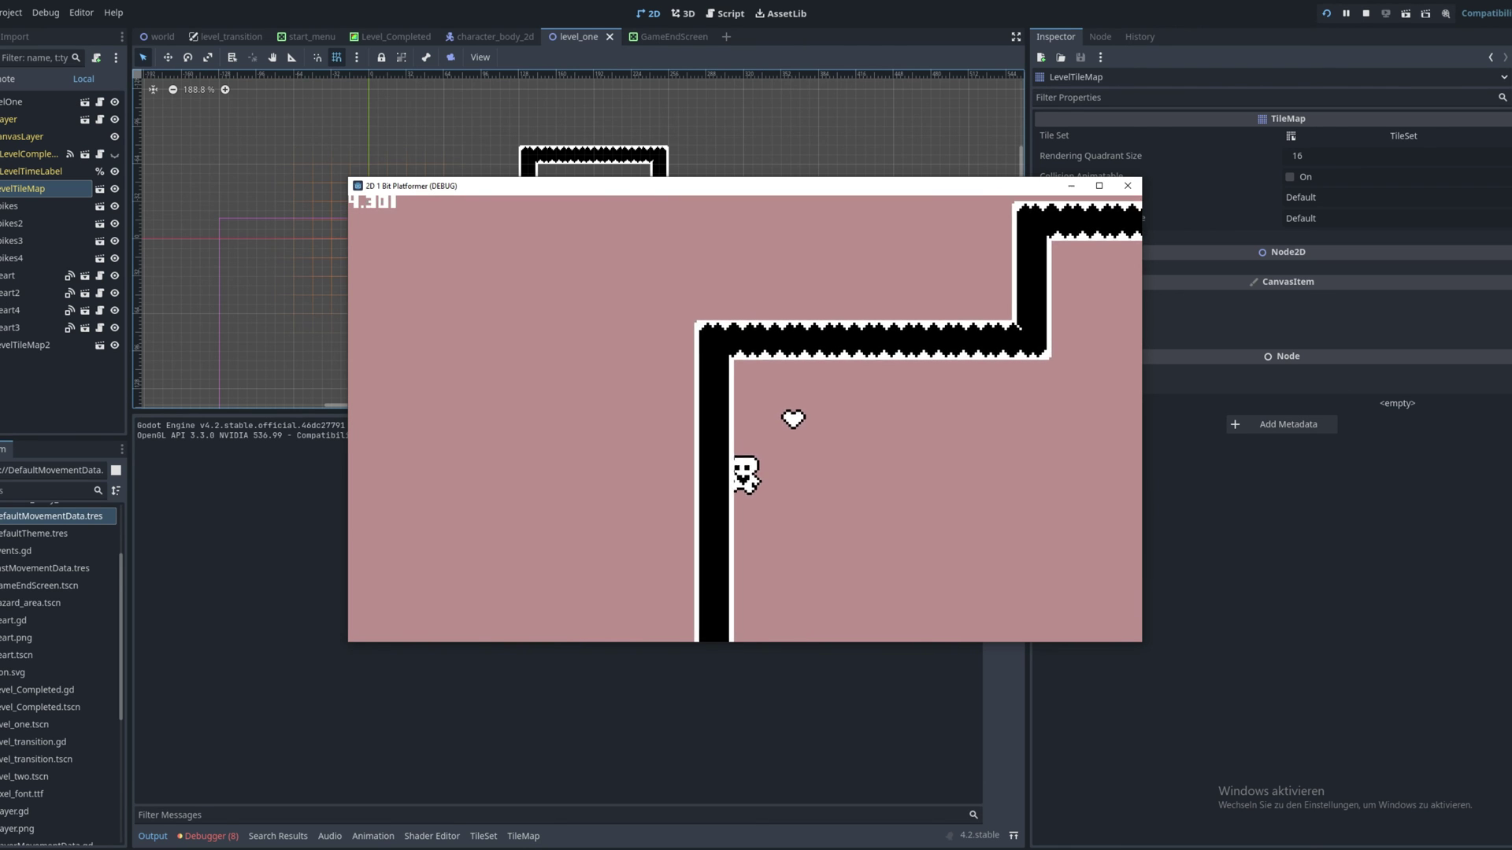
{"action": "key", "text": "Right"}
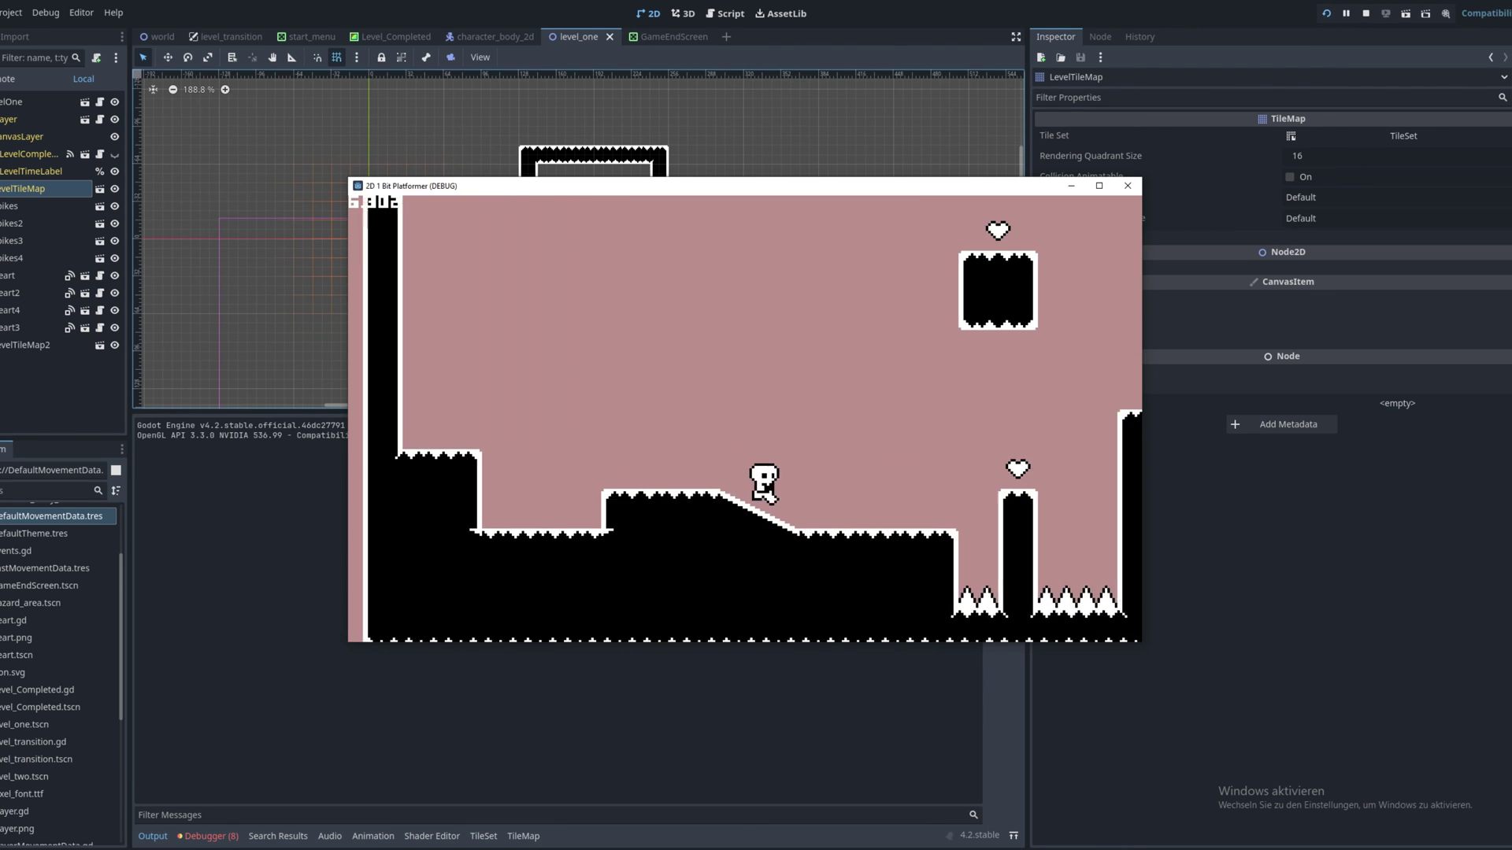
{"action": "key", "text": "space"}
{"action": "key", "text": "space"}
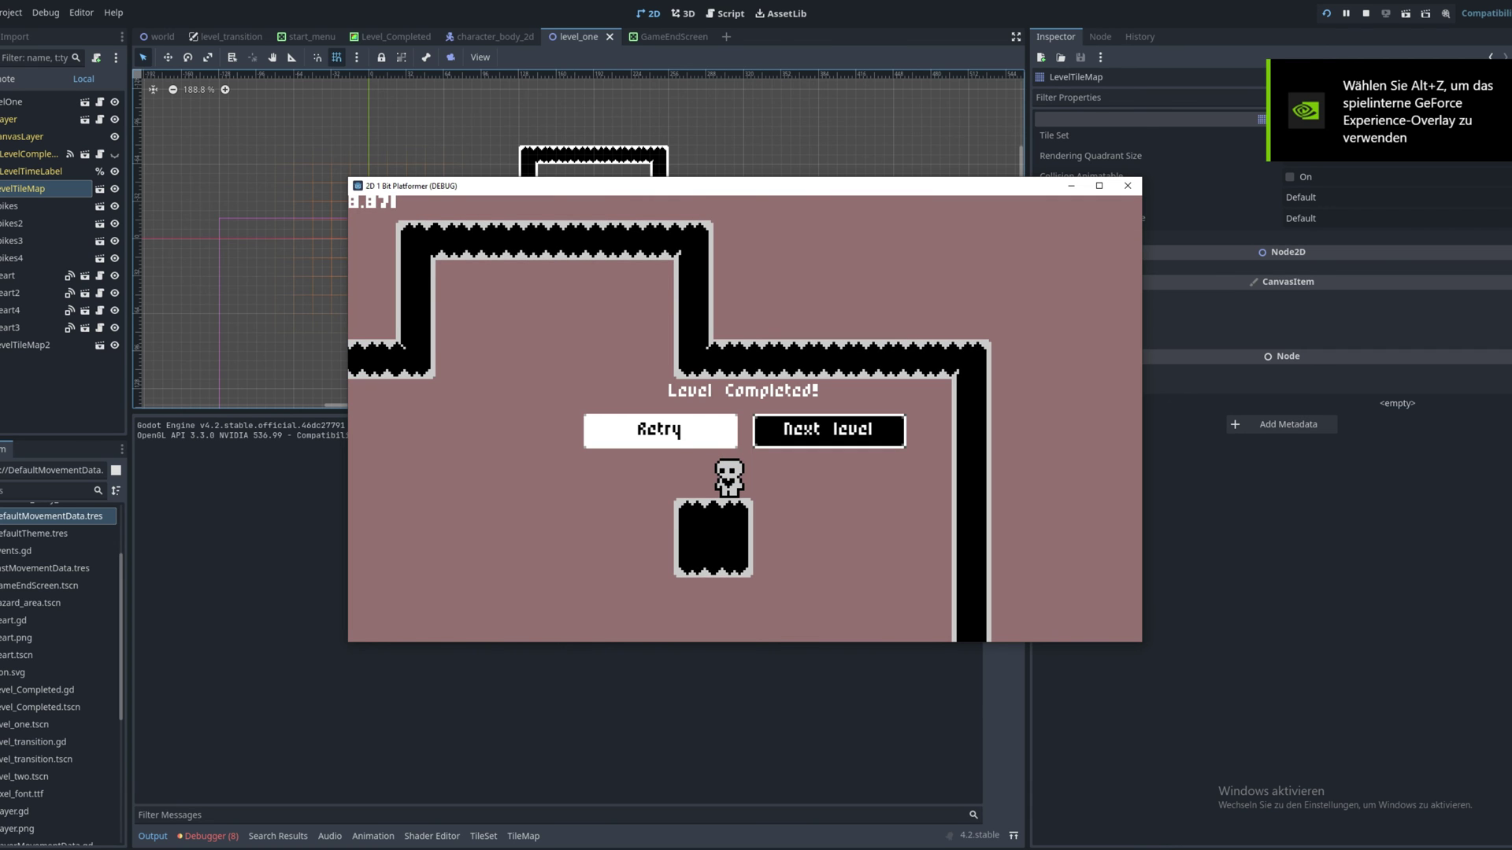
{"action": "key", "text": "Return"}
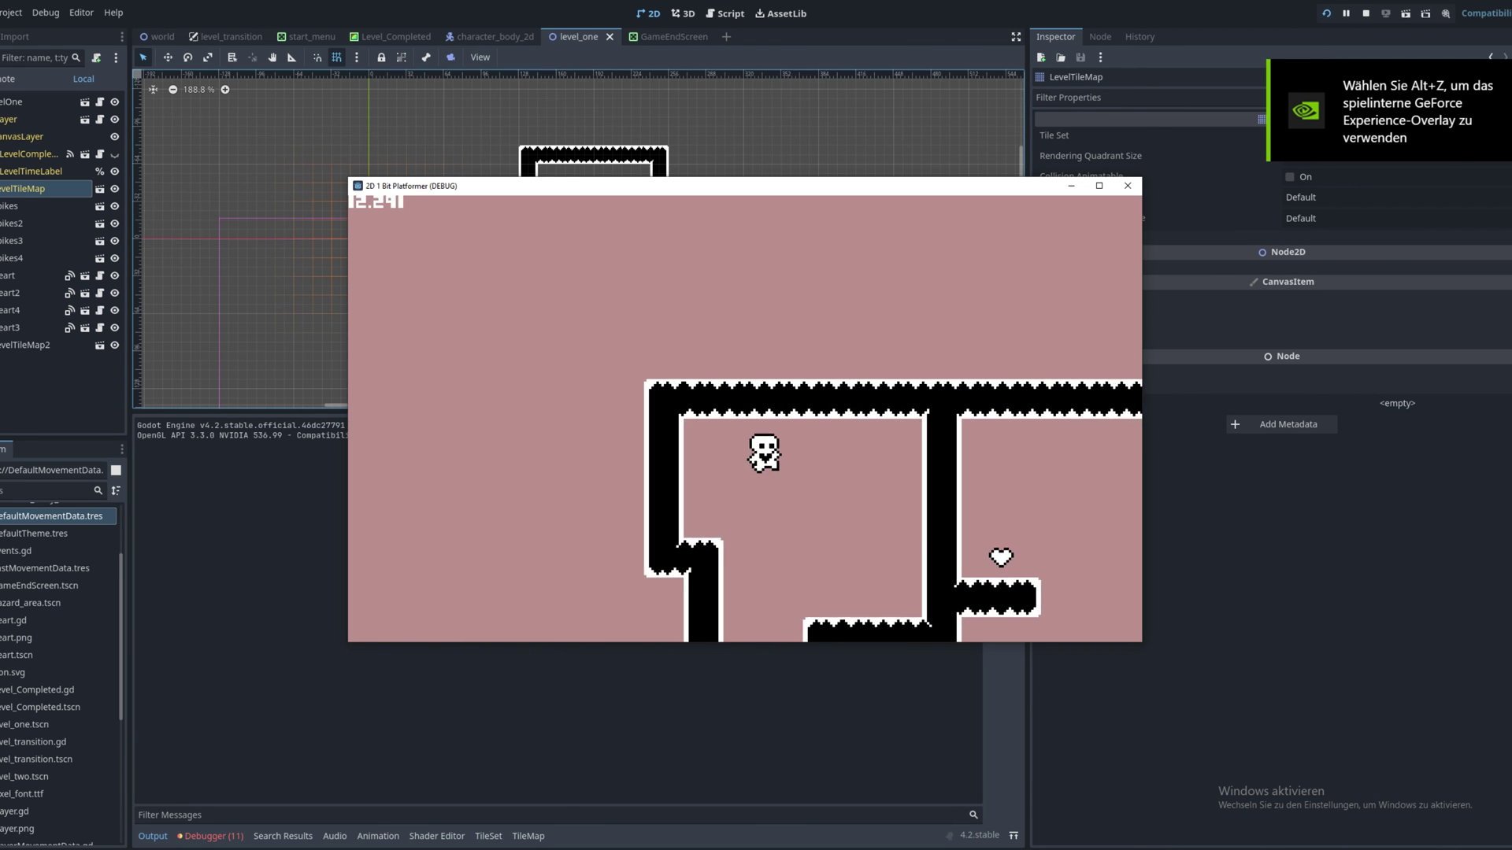
Step: Play through level two to the heart, then continue to the Victory Screen
{"action": "key", "text": "Right"}
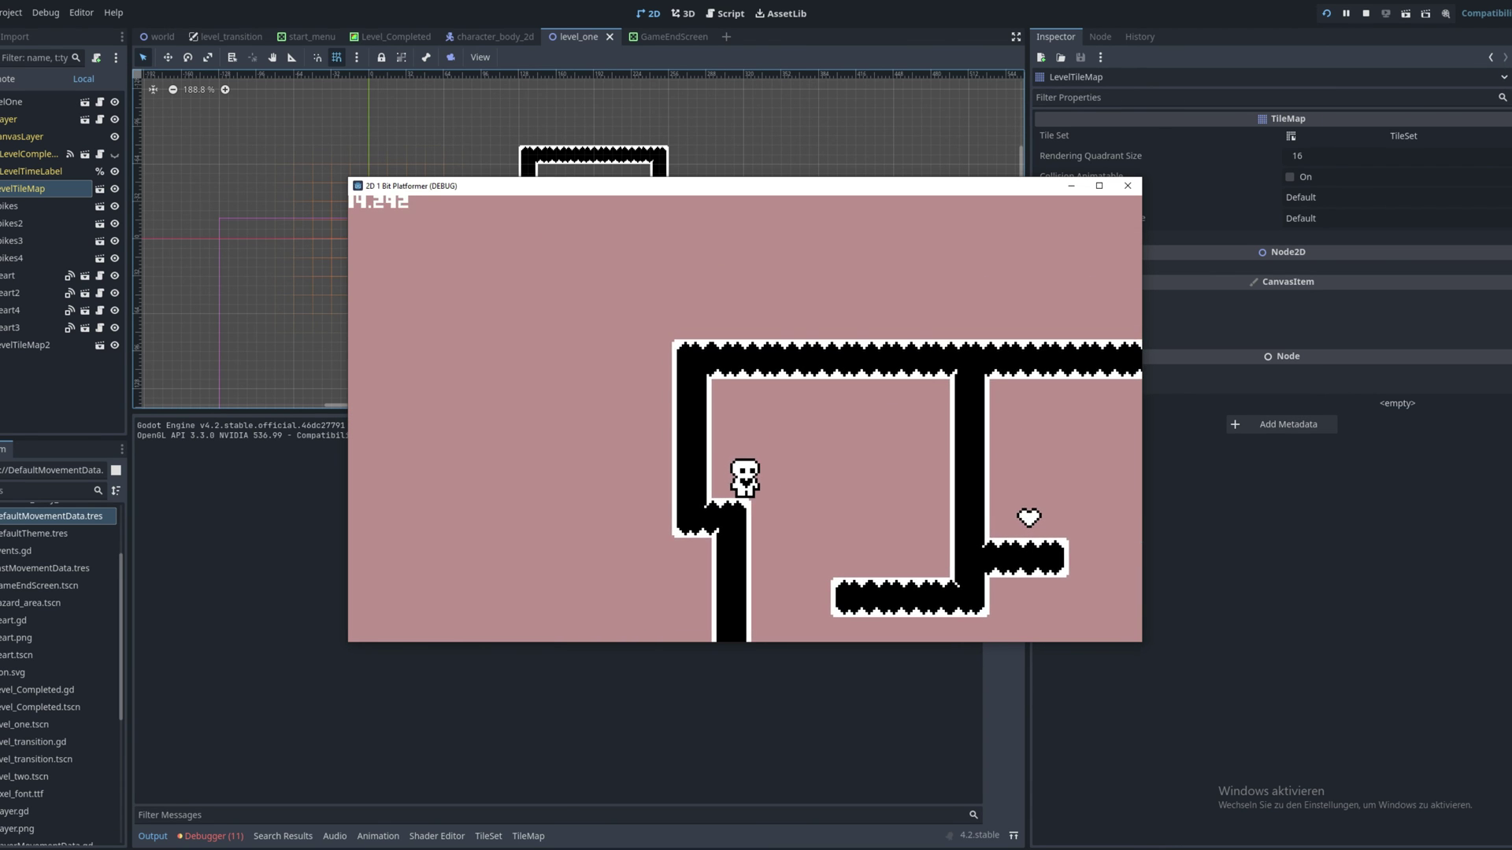
{"action": "key", "text": "Right"}
{"action": "key", "text": "Right"}
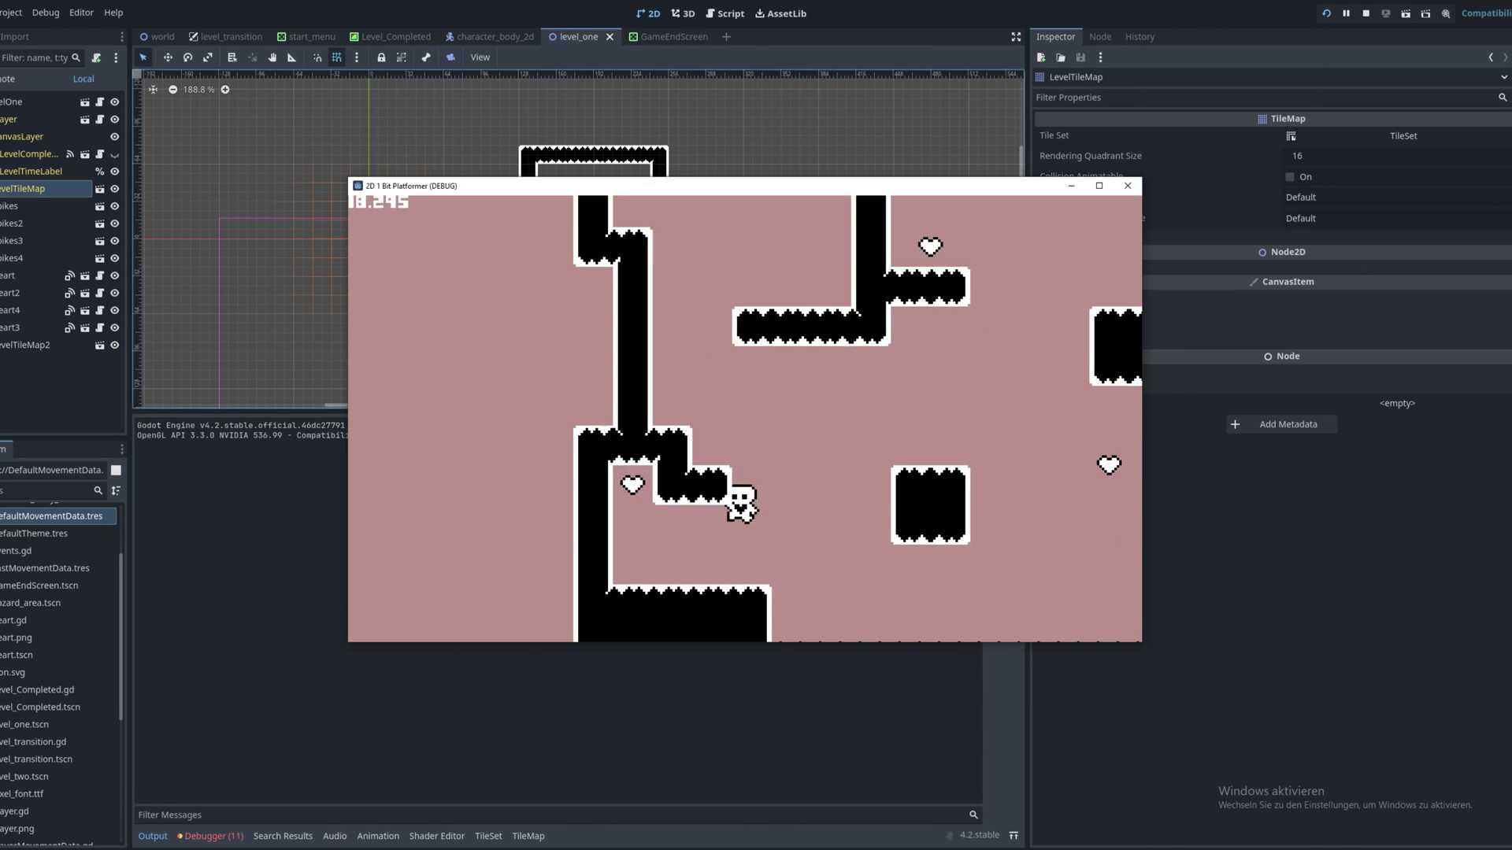
{"action": "key", "text": "Left"}
{"action": "key", "text": "space"}
{"action": "key", "text": "Right"}
{"action": "key", "text": "Right"}
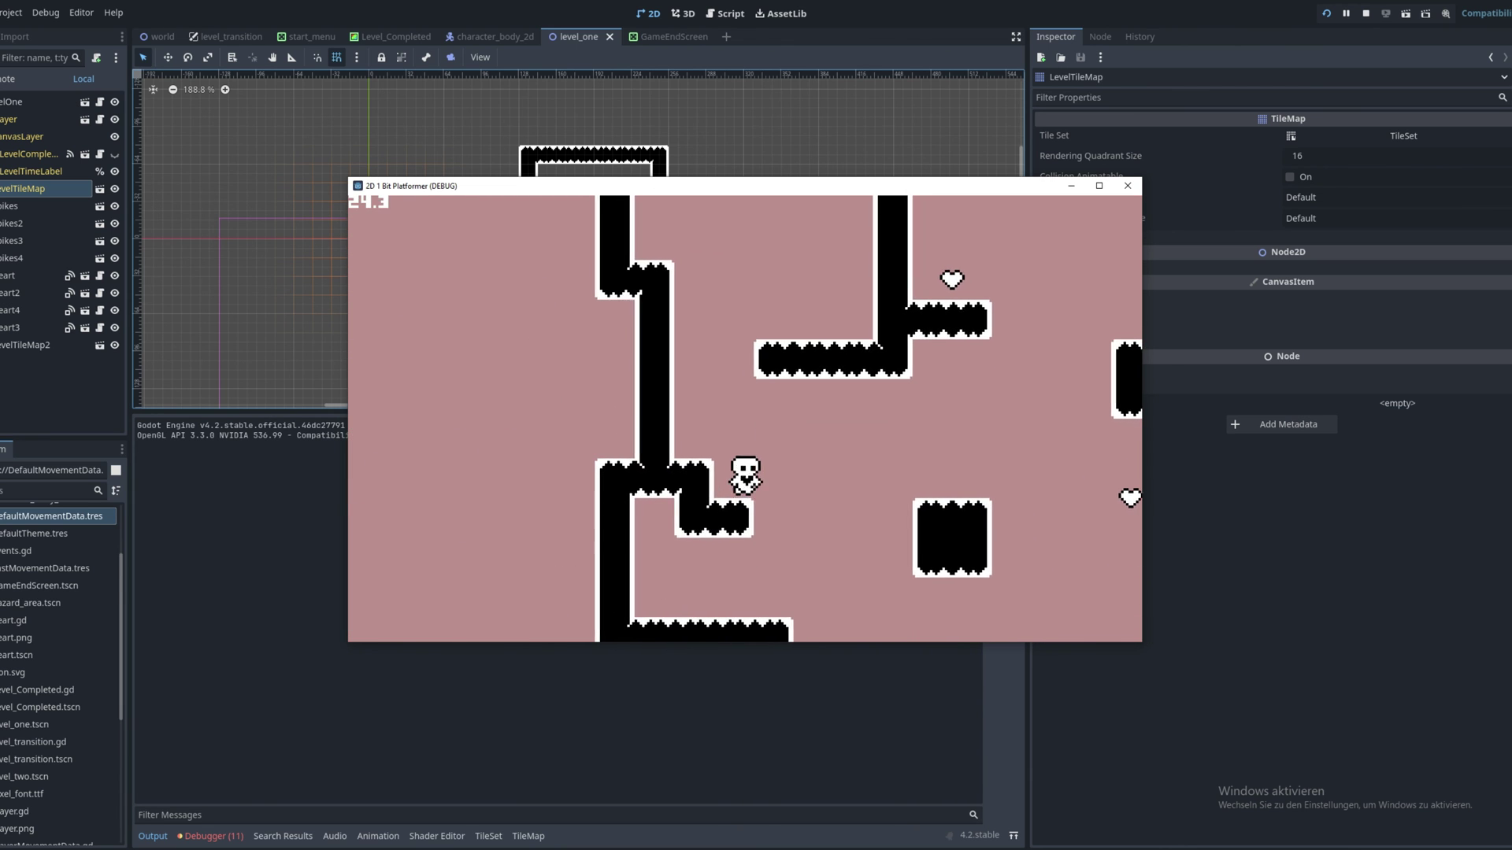
{"action": "key", "text": "Right"}
{"action": "key", "text": "space"}
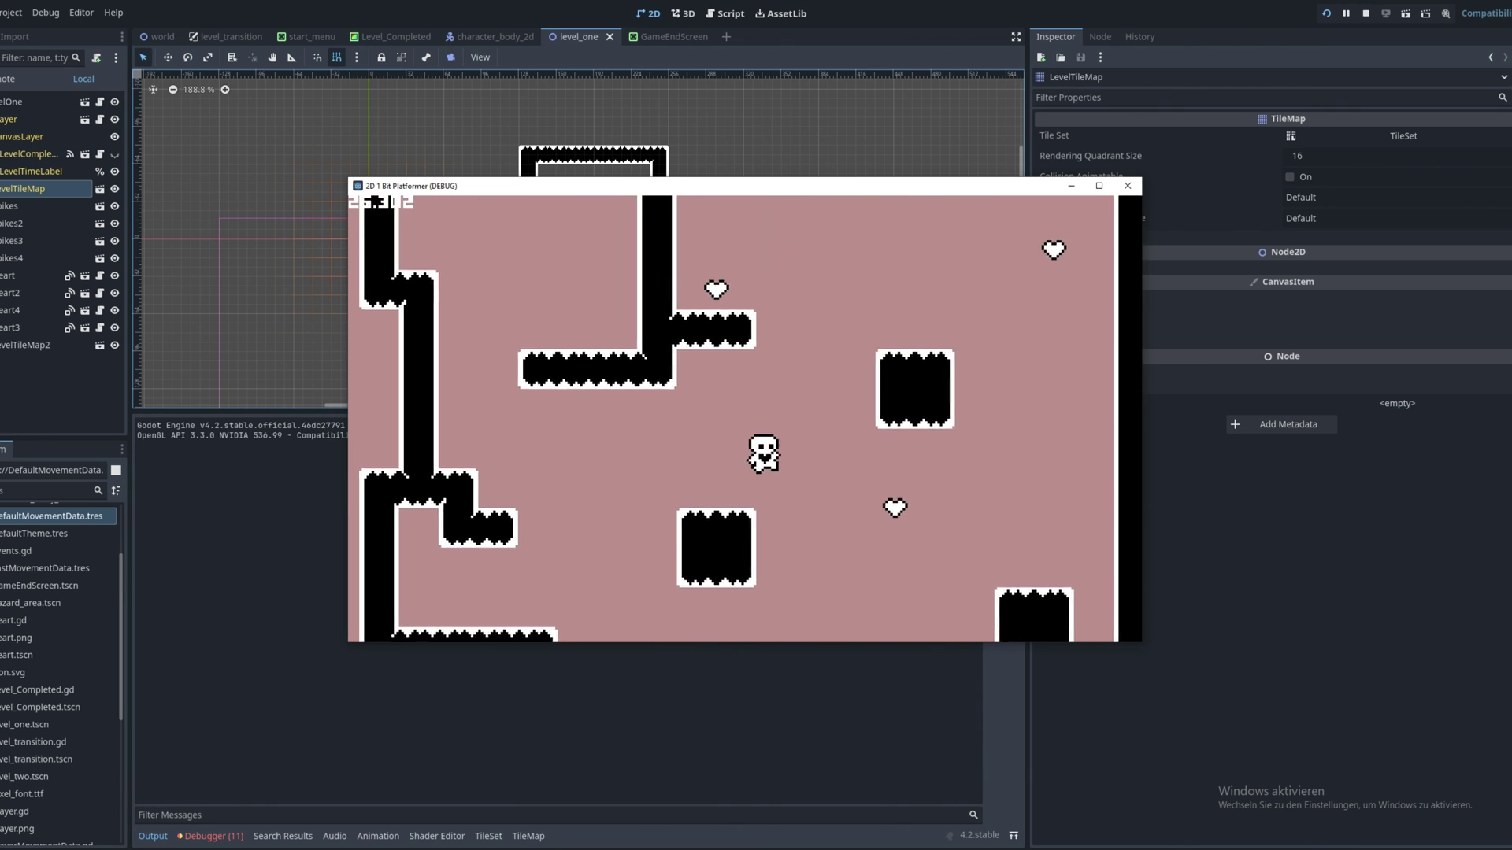
{"action": "key", "text": "space"}
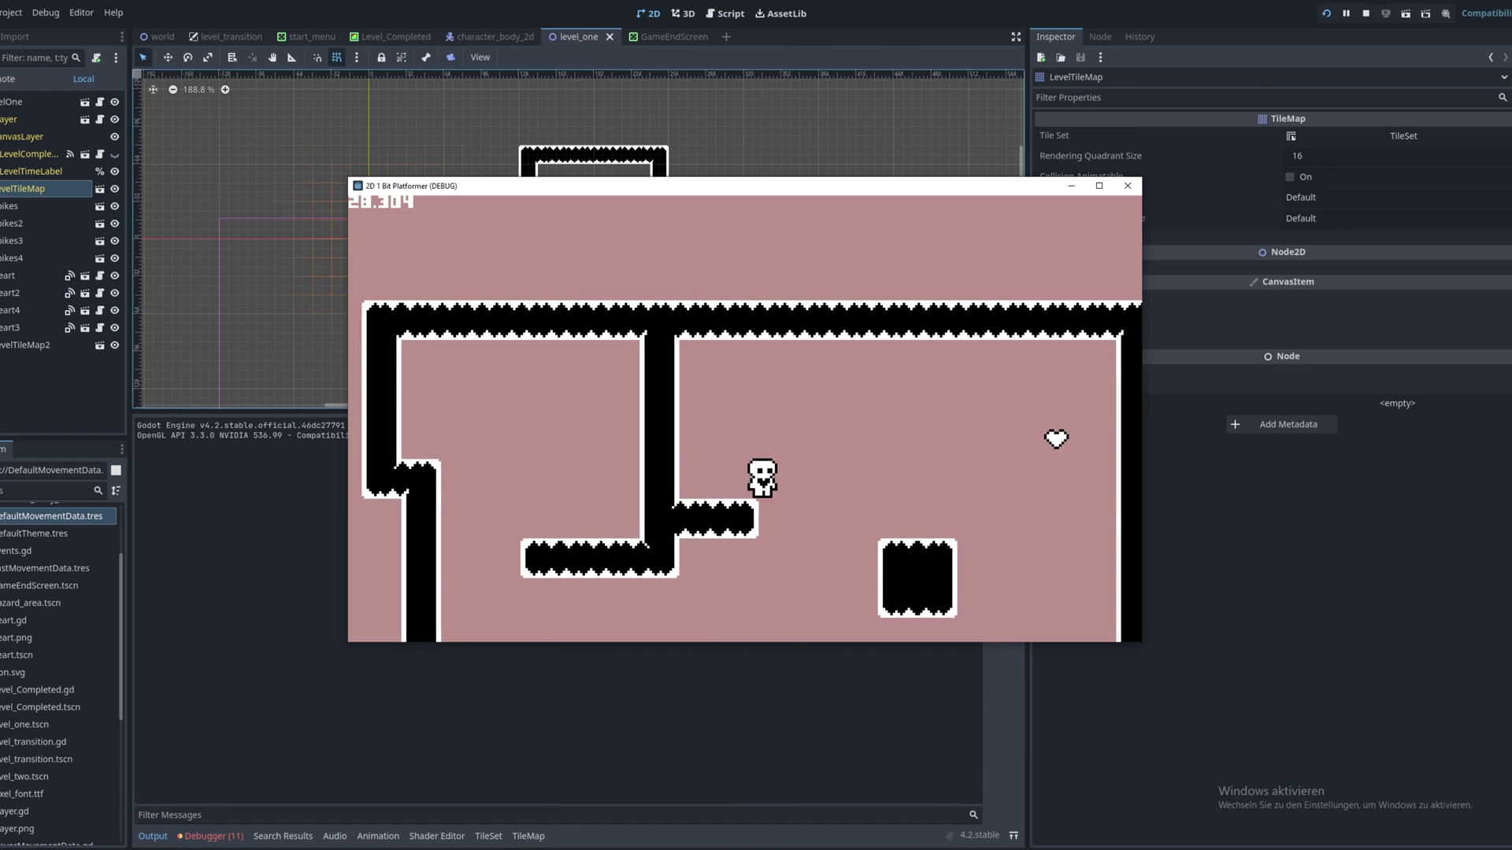
{"action": "key", "text": "Right"}
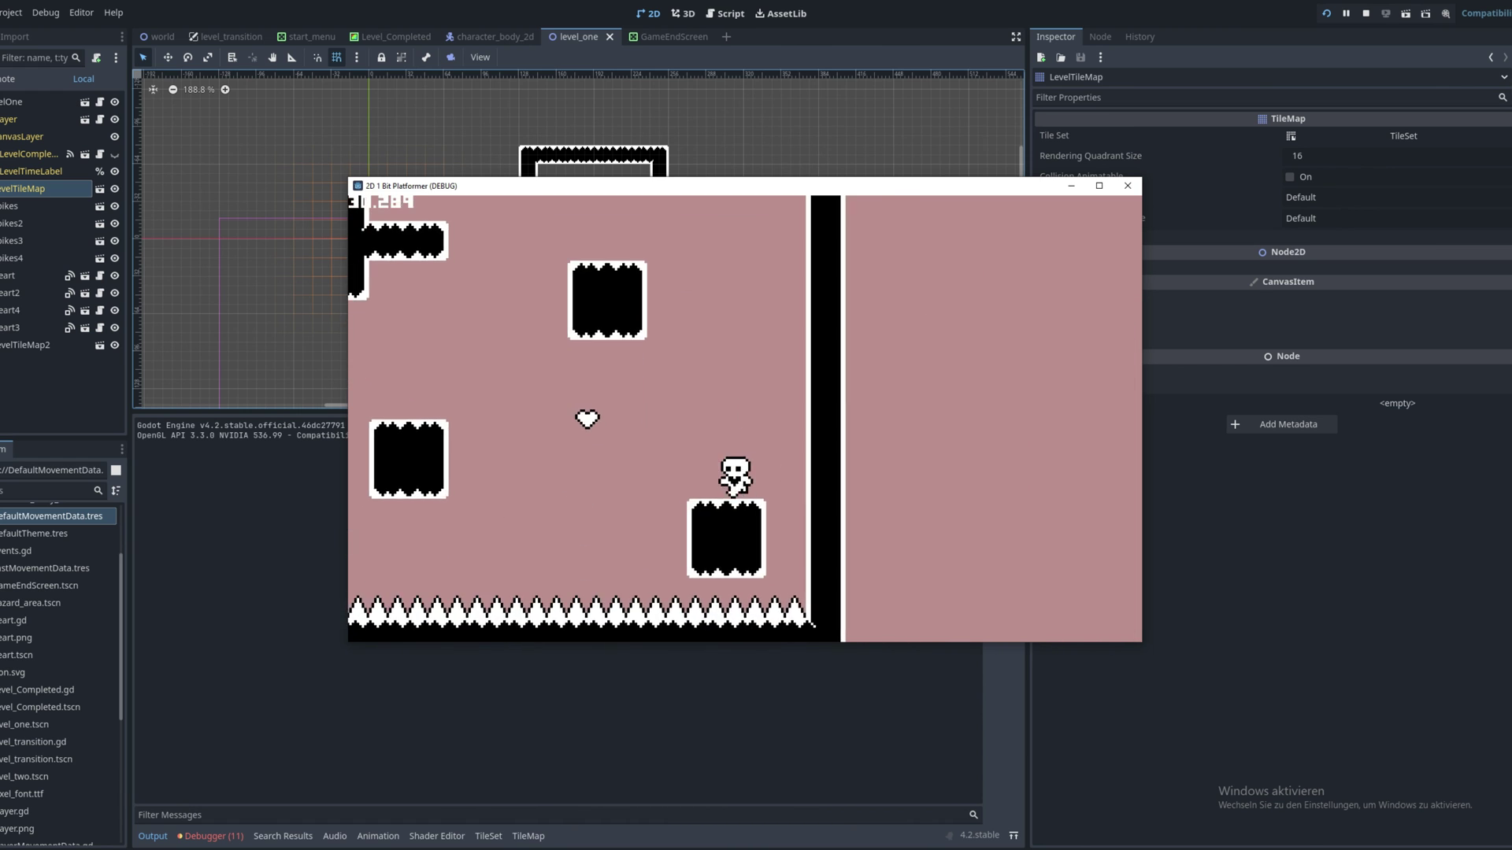
{"action": "key", "text": "space"}
{"action": "key", "text": "Left"}
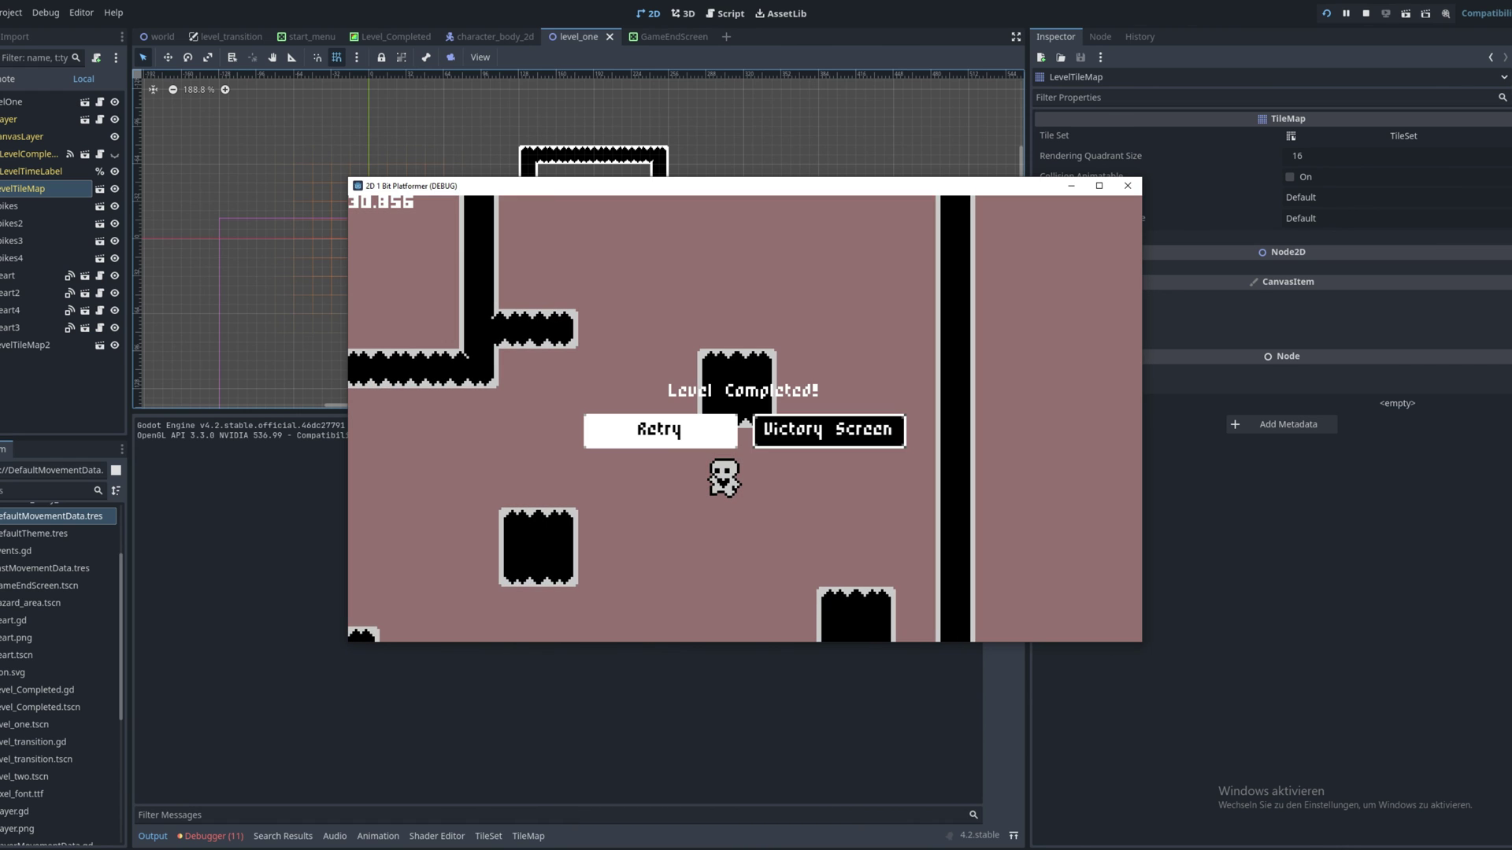
{"action": "key", "text": "Return"}
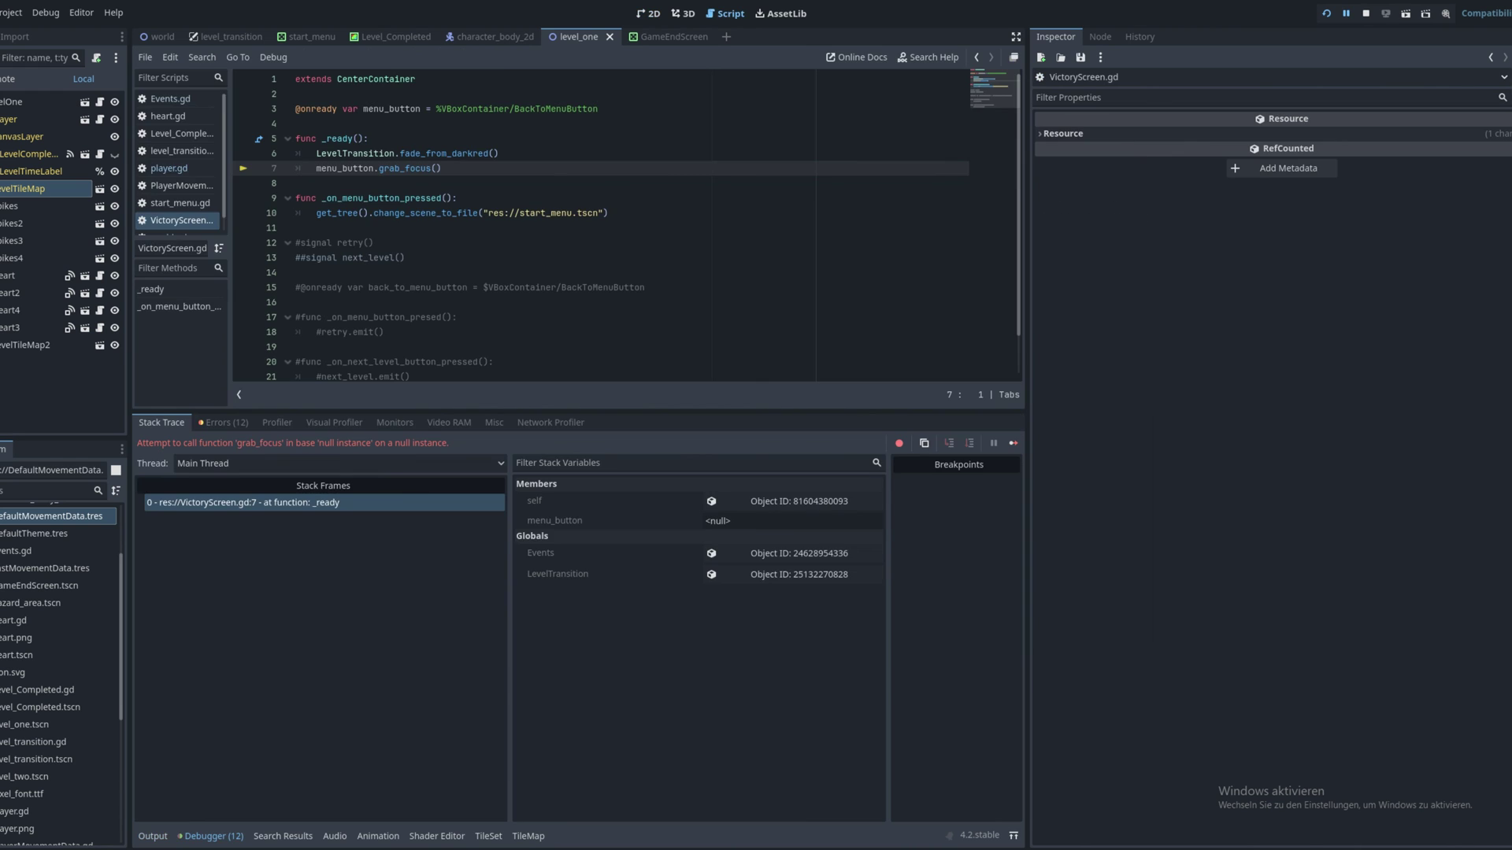